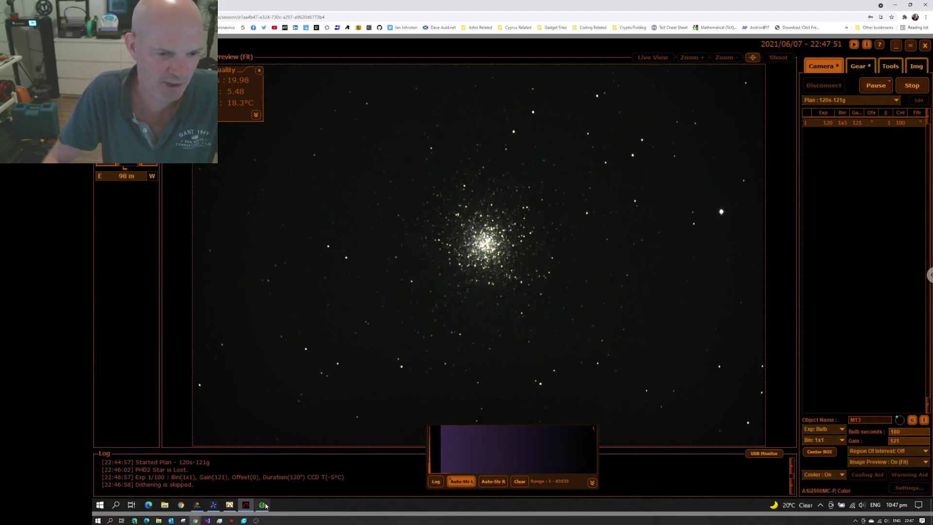
Bring the PHD2 Guiding window forward to review its guiding RMS statistics
left_click(263, 505)
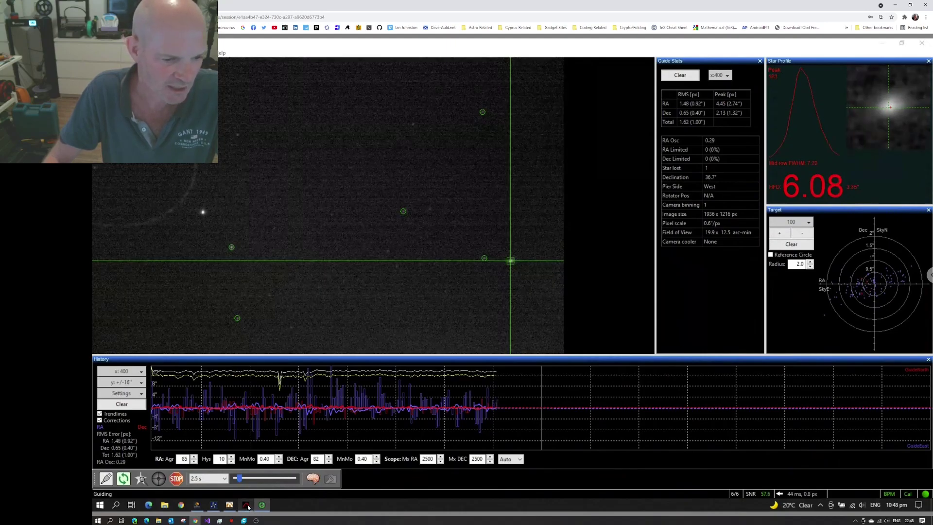
Switch from PHD2 back to APT's live M13 capture
left_click(247, 505)
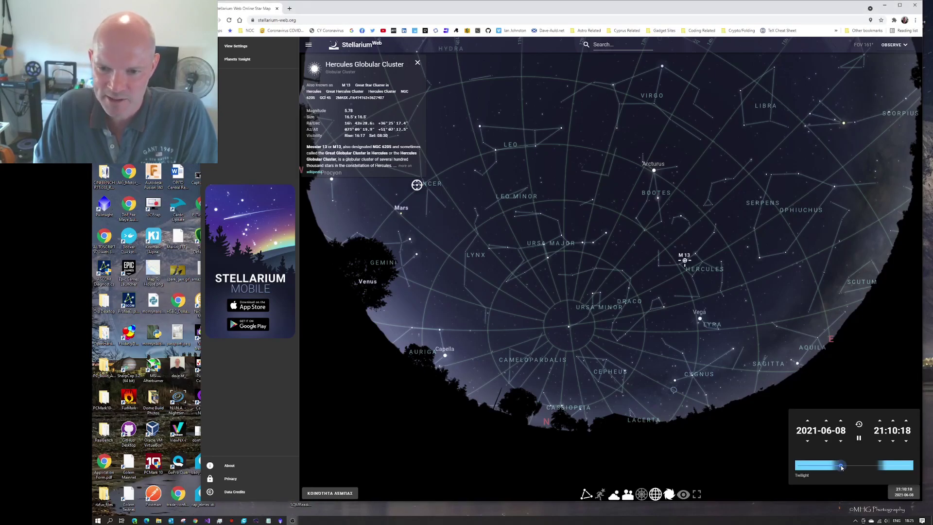
Advance Stellarium Web's clock from 21:10 on 8 June to 03:41 on 9 June
left_click_drag(842, 467, 844, 464)
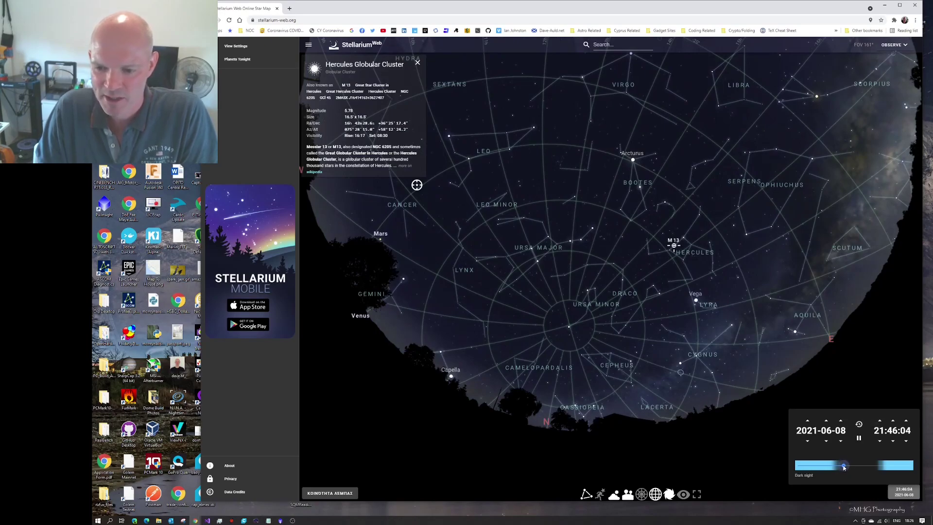
left_click_drag(847, 466, 871, 457)
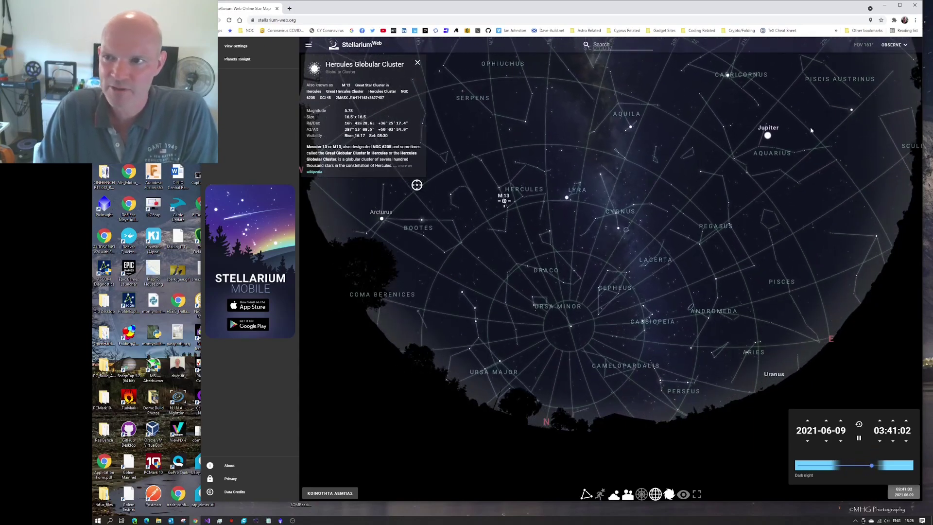
Close Stellarium Web and open the 2021-06-07 M13 session folder
left_click(915, 5)
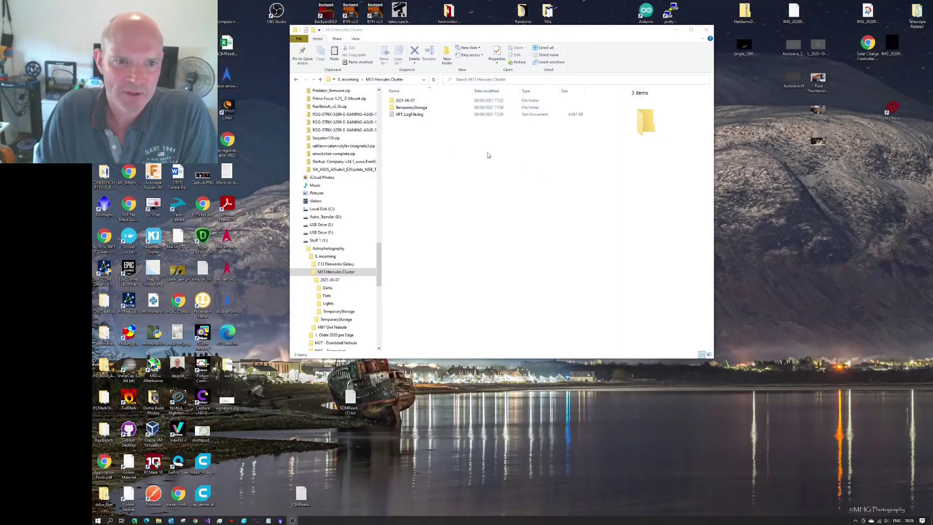
left_click_drag(472, 34, 501, 52)
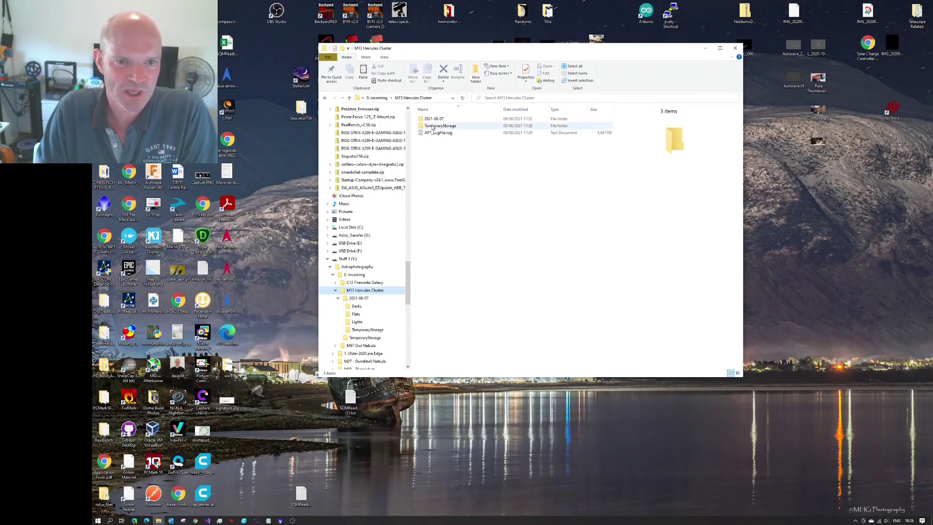
mouse_move(432, 121)
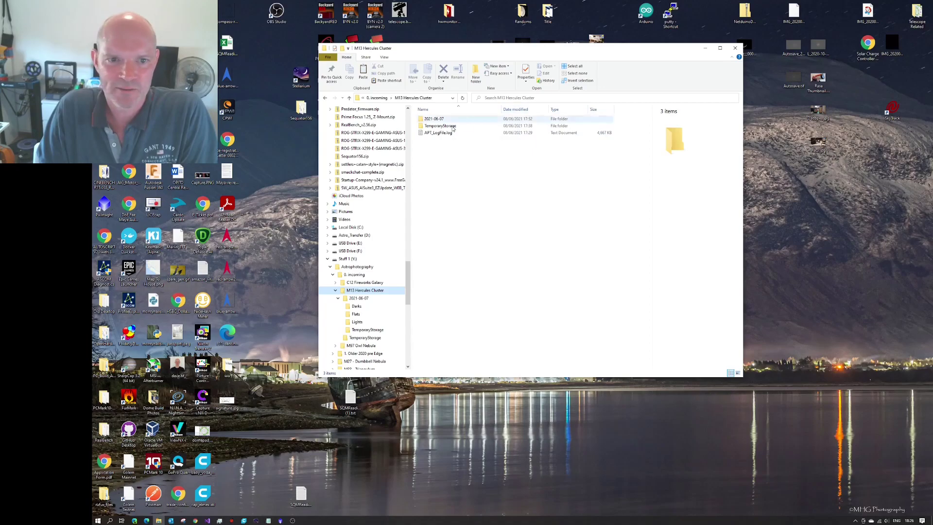
left_click(432, 119)
double_click(433, 120)
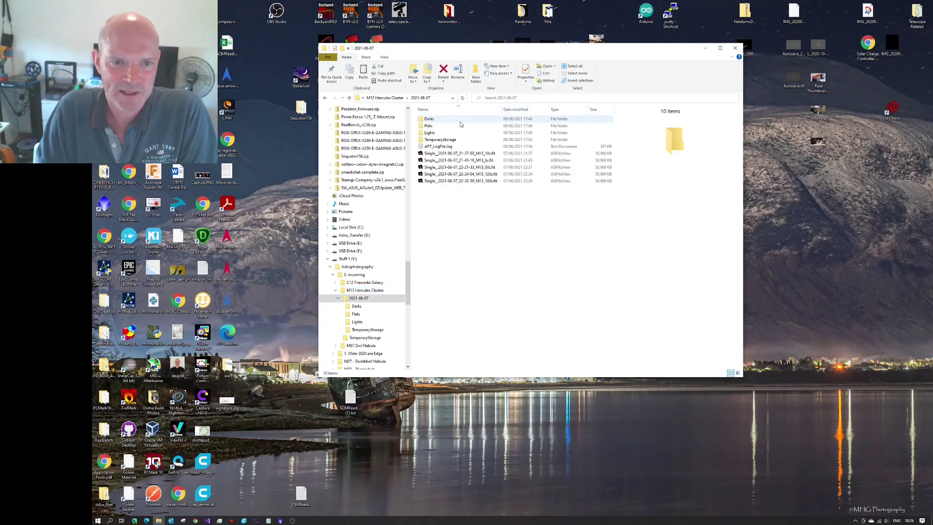
Look through the Lights frames, then open APT_LogFile.log from the session folder
left_click(433, 133)
double_click(432, 133)
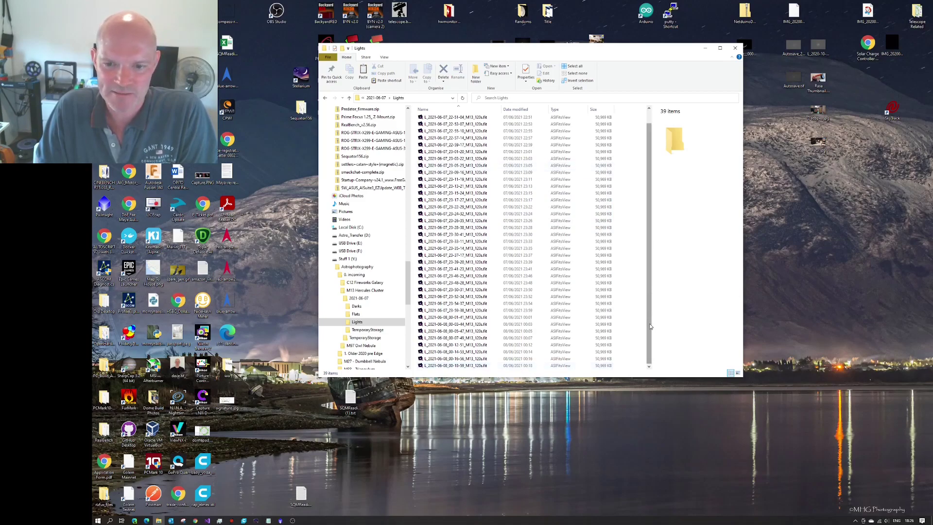
scroll(651, 326, "up", 1)
scroll(632, 256, "down", 1)
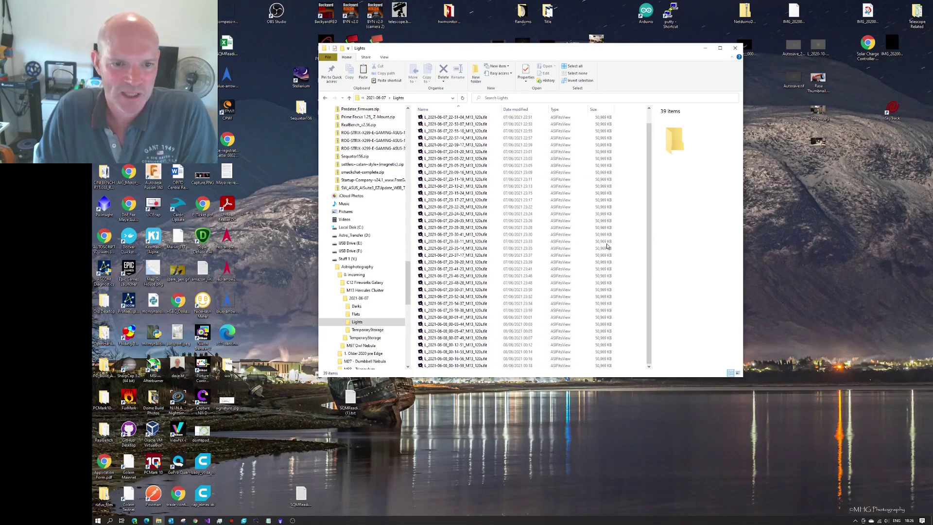
left_click(377, 98)
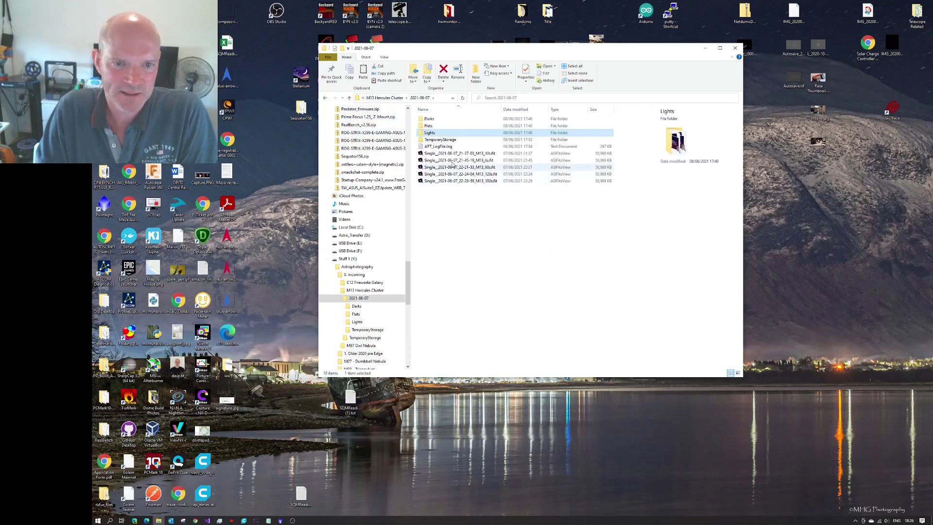
double_click(443, 147)
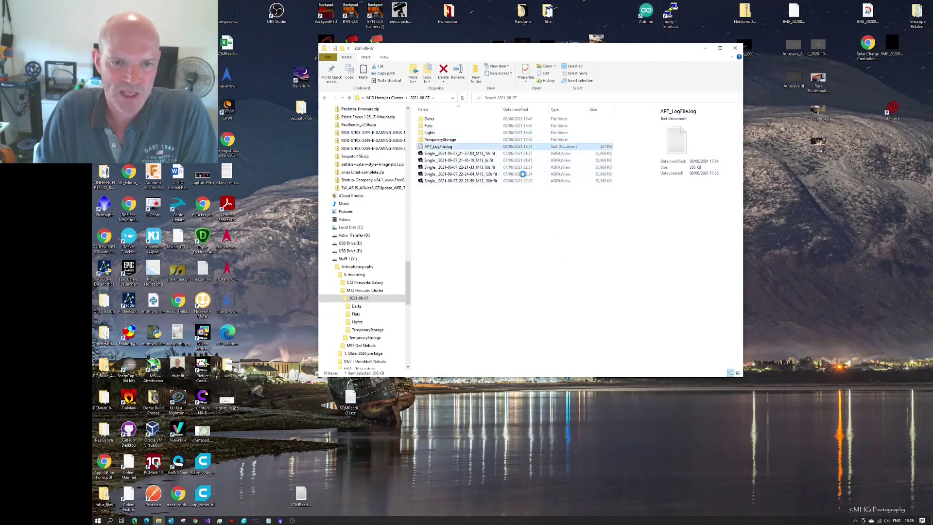
Find the 00:18:59 frame in the log and highlight its saved file path
scroll(587, 256, "down", 20)
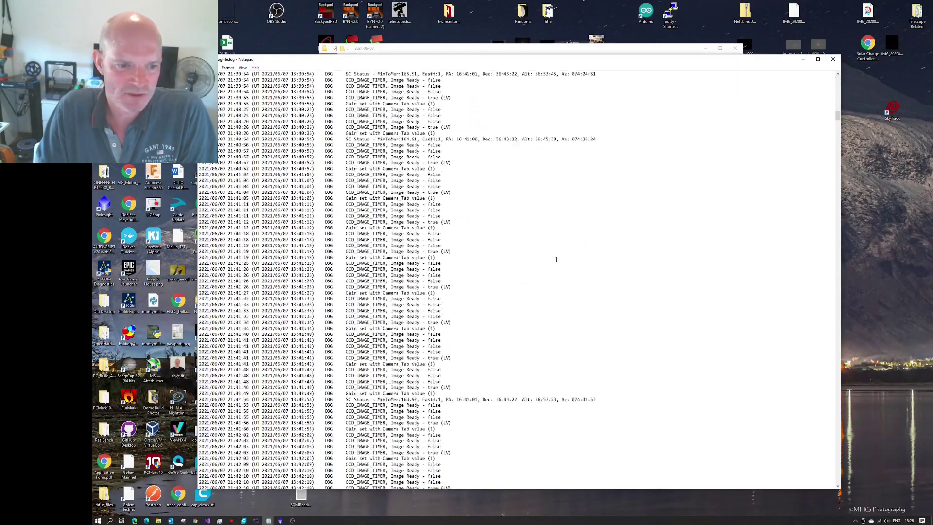
scroll(557, 251, "down", 20)
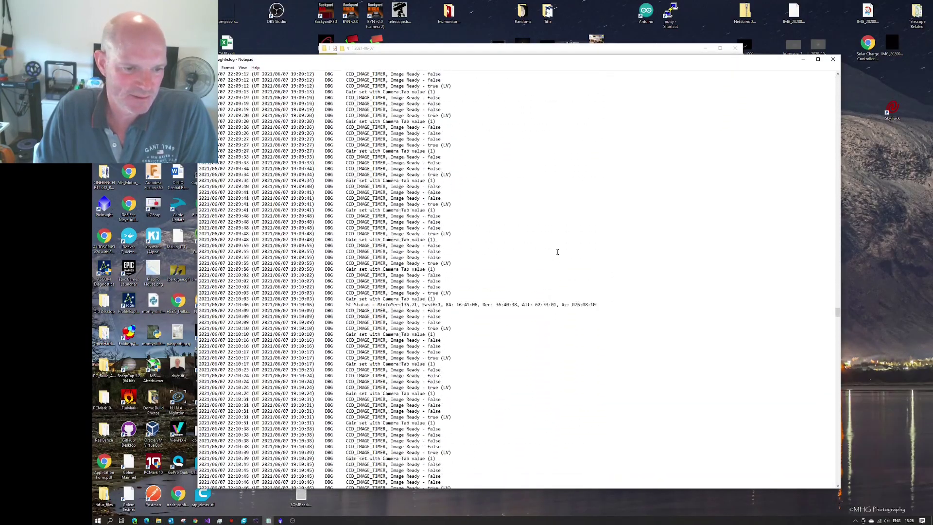
scroll(557, 251, "down", 20)
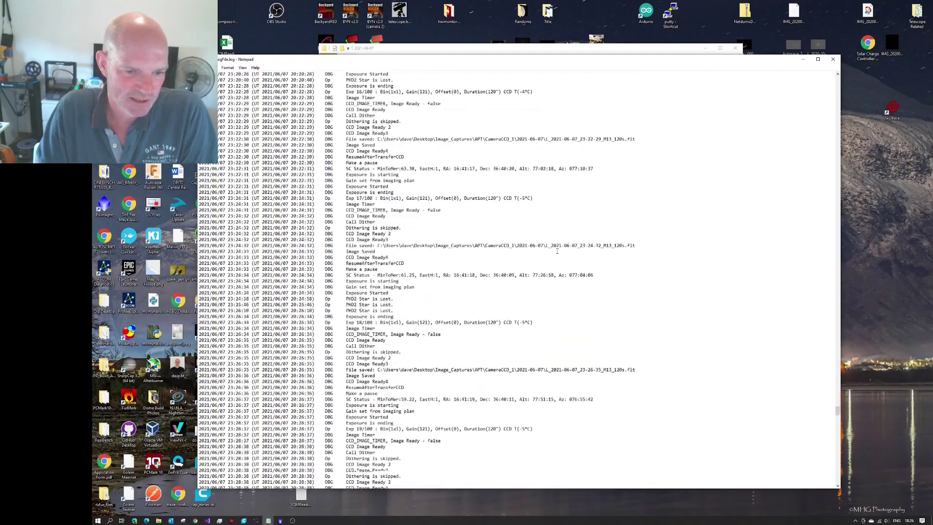
scroll(557, 251, "down", 20)
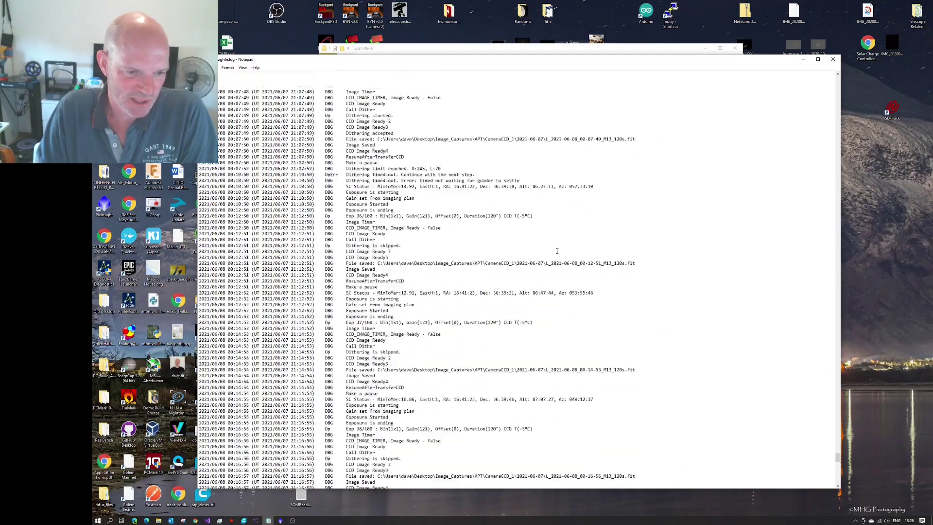
scroll(557, 251, "up", 20)
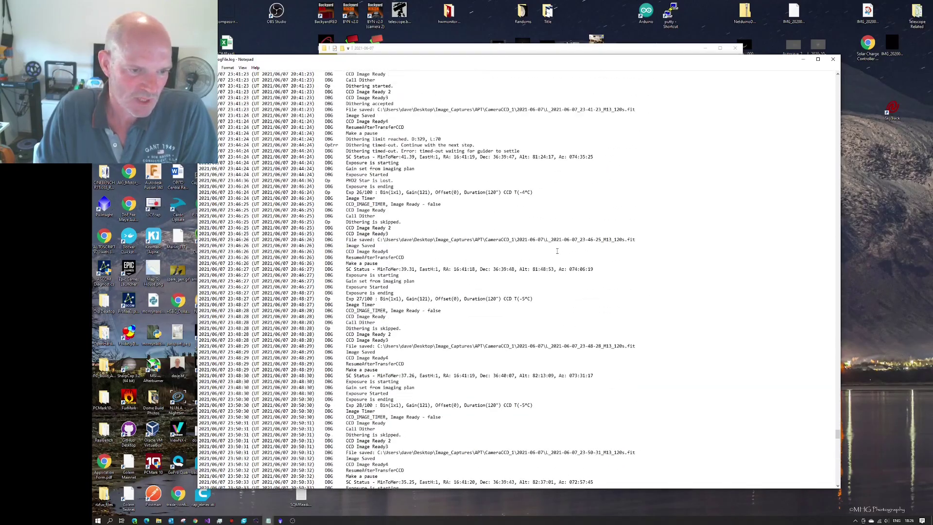
scroll(557, 251, "down", 20)
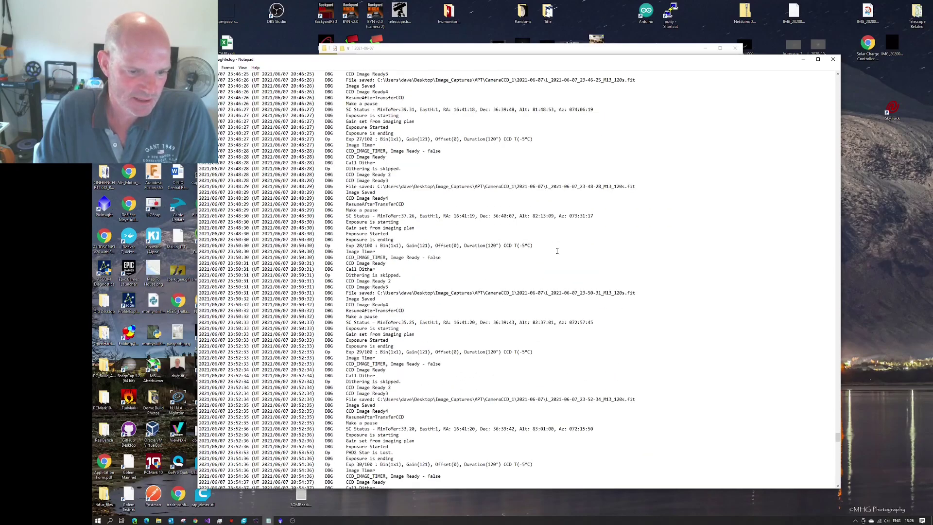
scroll(557, 251, "down", 9)
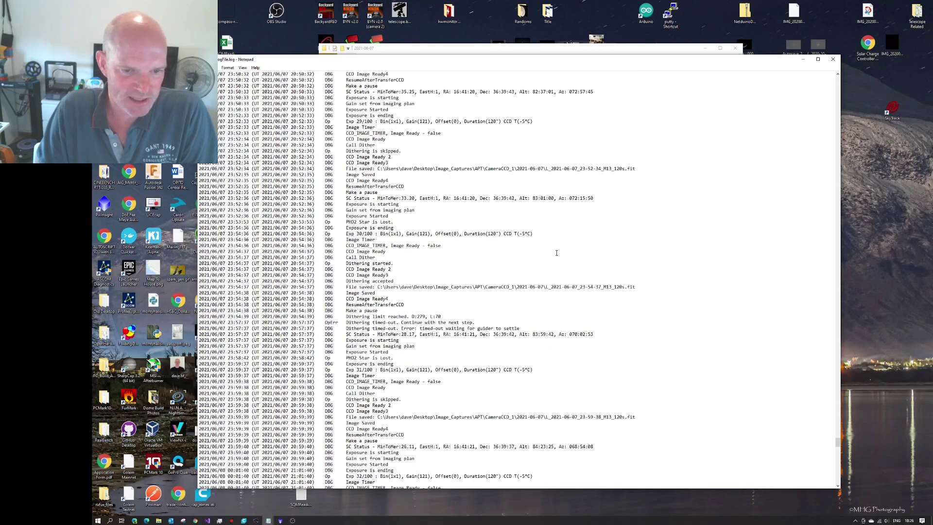
scroll(437, 269, "down", 20)
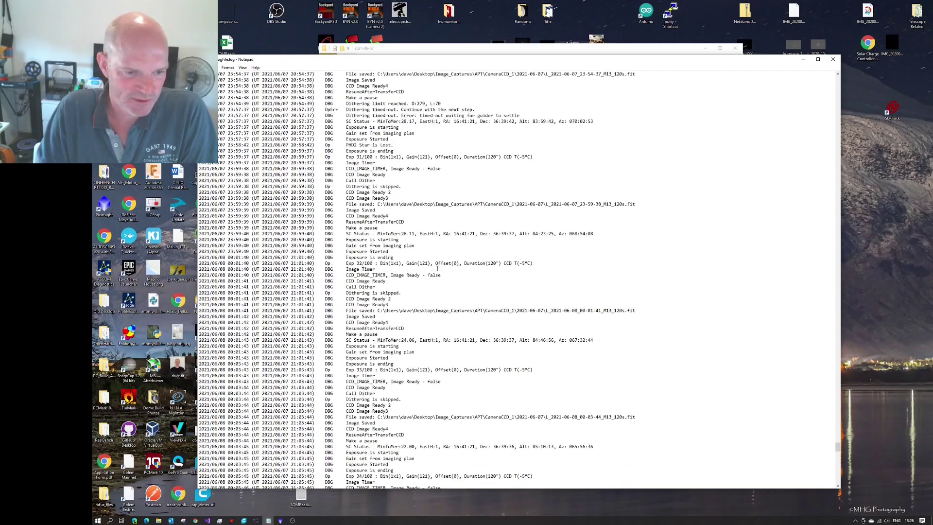
scroll(442, 264, "down", 8)
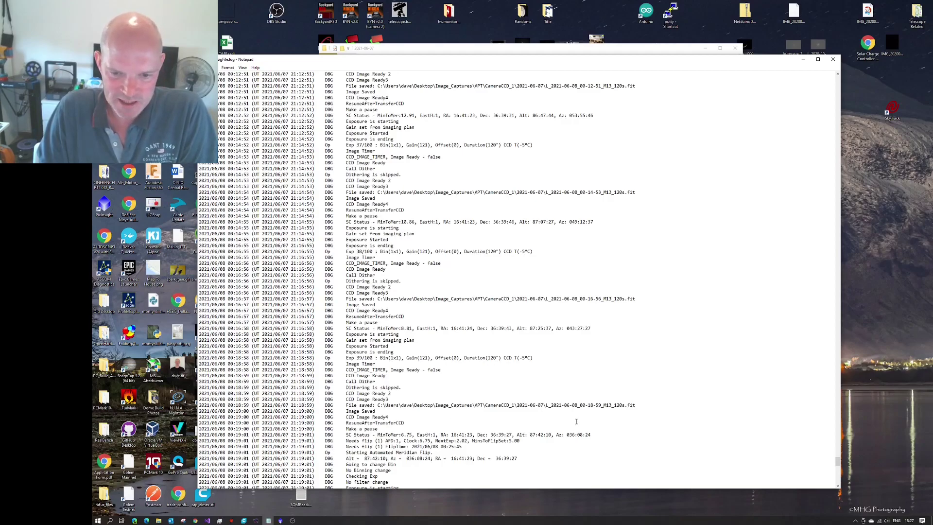
left_click_drag(634, 406, 408, 407)
Highlight the 'Starting Automated Meridian Flip.' line logged at 00:19:01
scroll(464, 413, "down", 2)
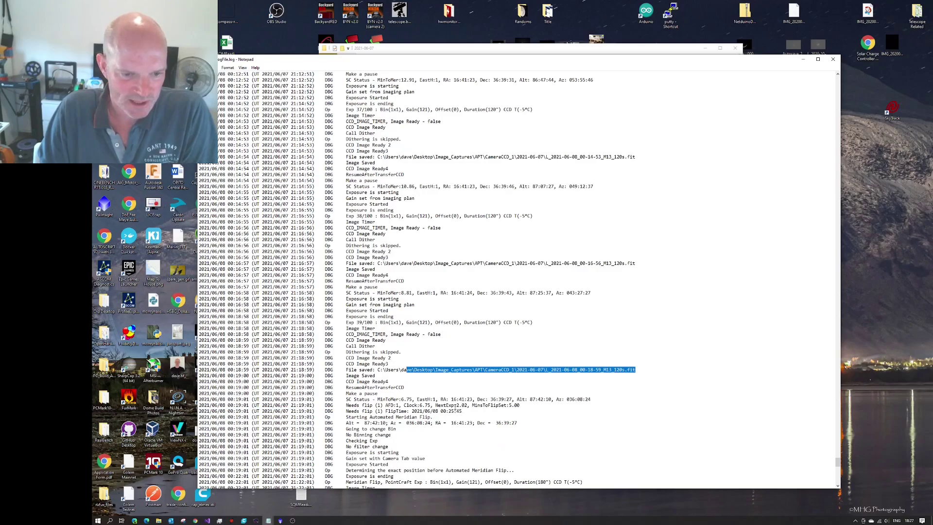
scroll(434, 399, "down", 1)
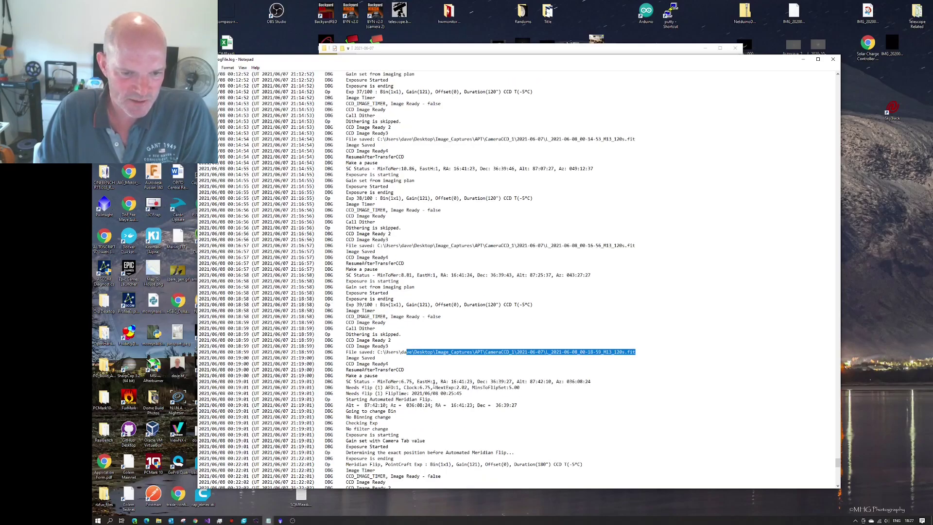
left_click_drag(440, 399, 346, 400)
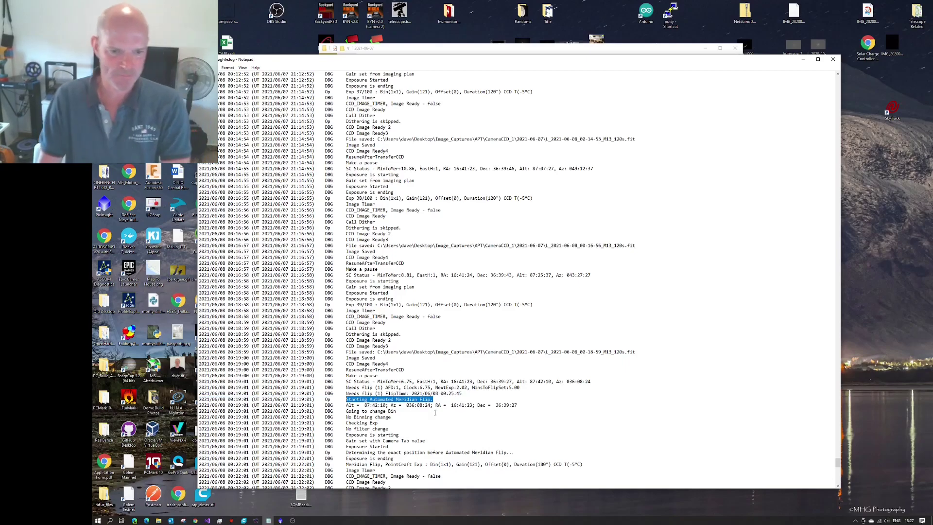
Move on to the meridian flip entries and select the Focusing_CCD.fit file name
scroll(449, 396, "down", 1)
scroll(449, 396, "down", 1)
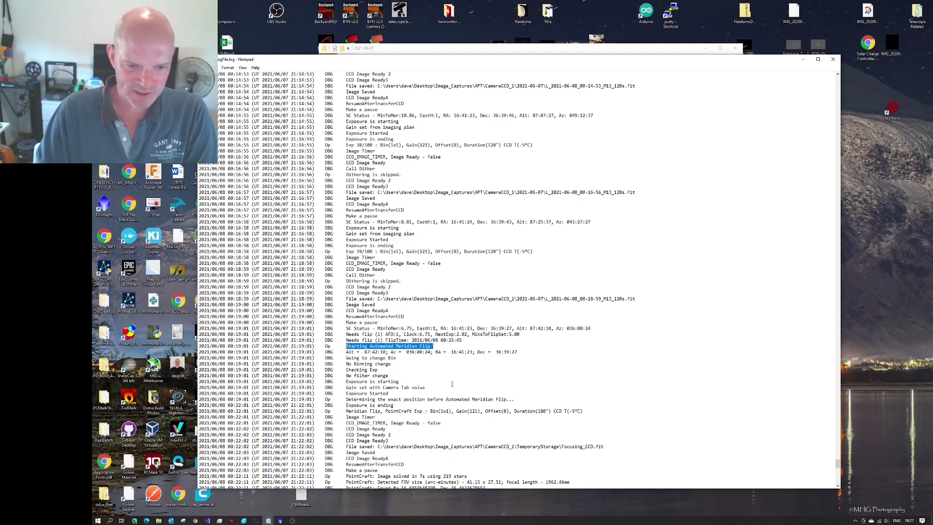
scroll(443, 366, "down", 3)
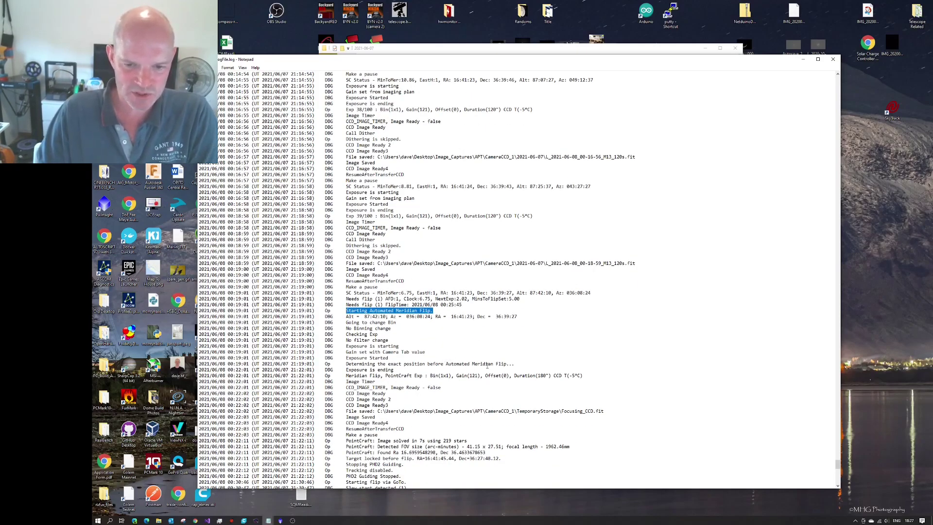
scroll(488, 365, "down", 4)
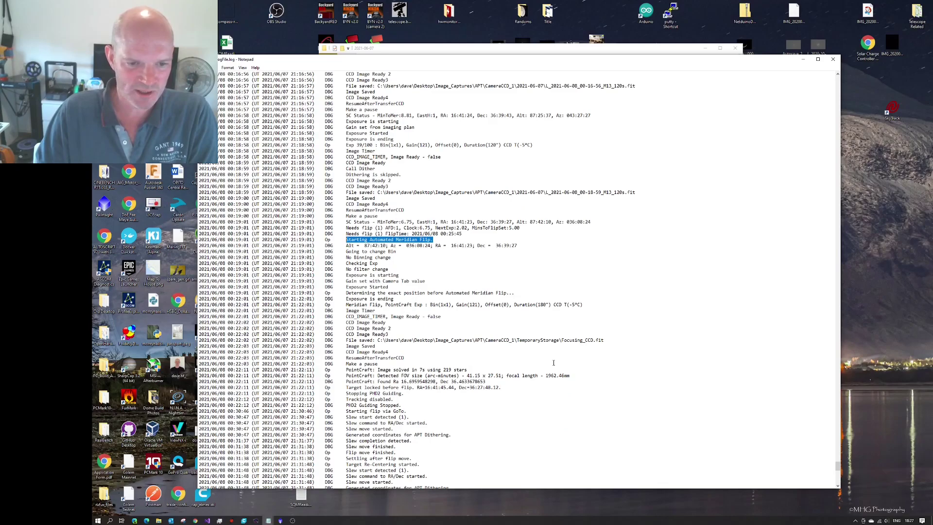
scroll(544, 362, "down", 3)
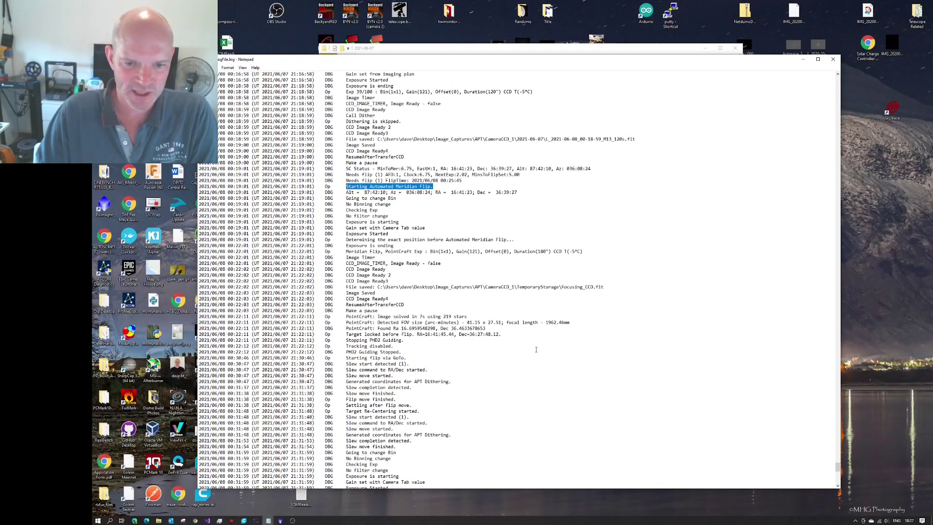
scroll(536, 349, "down", 3)
scroll(458, 286, "down", 4)
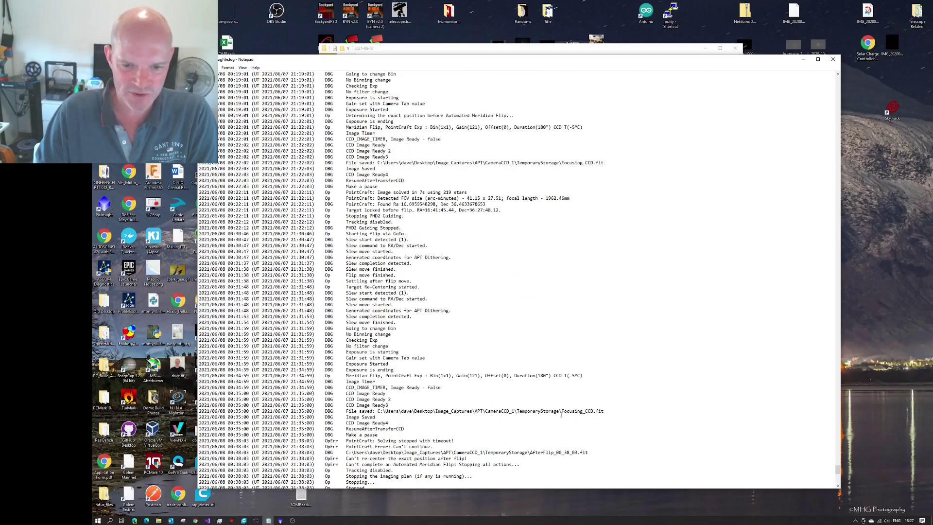
scroll(564, 410, "down", 2)
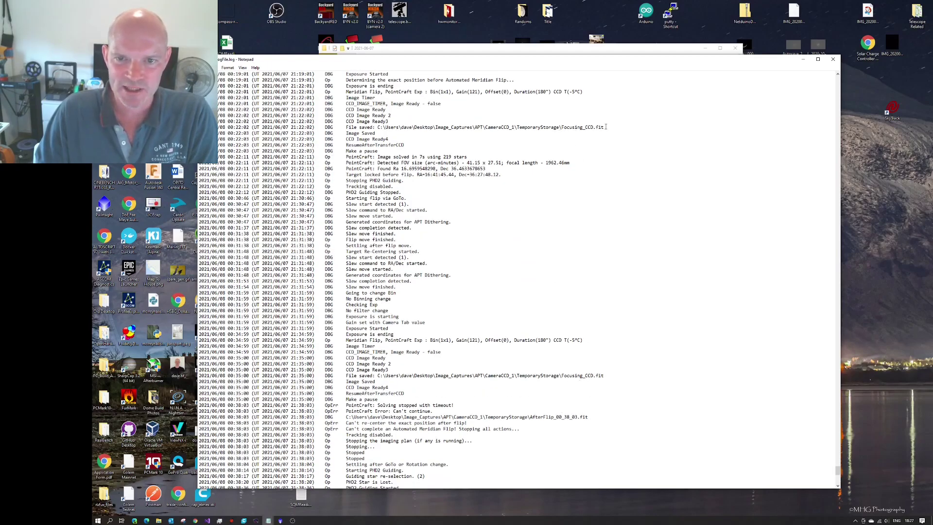
left_click_drag(606, 127, 562, 126)
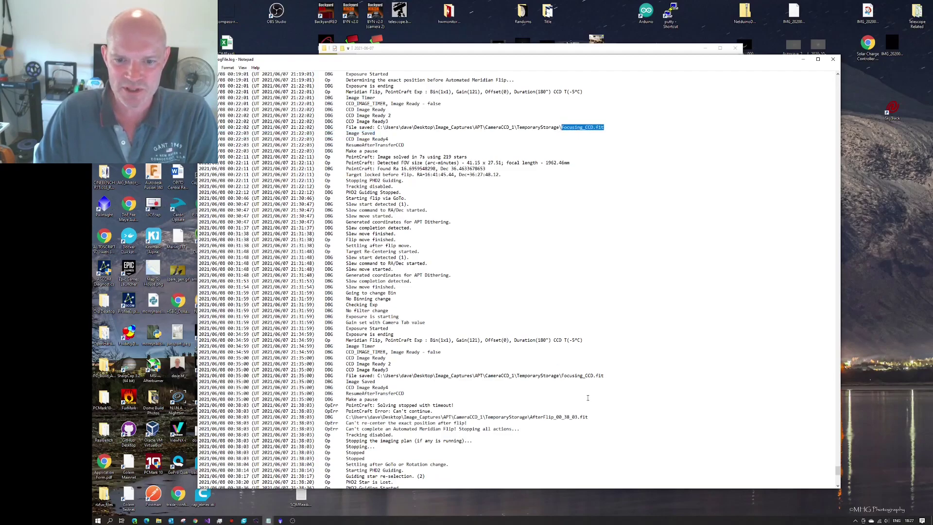
Check the later saved-file lines and select the AfterFlip_00_38_03.fit file name
left_click_drag(609, 375, 549, 375)
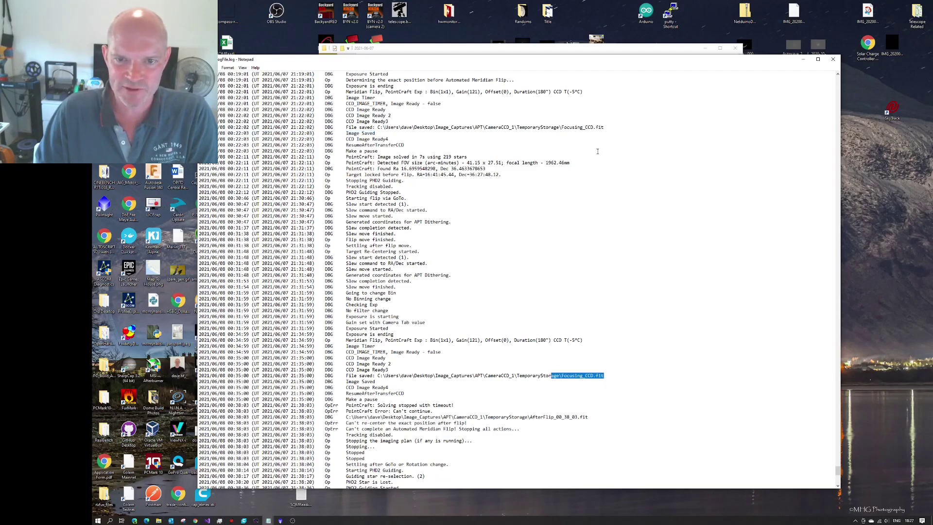
left_click(583, 127)
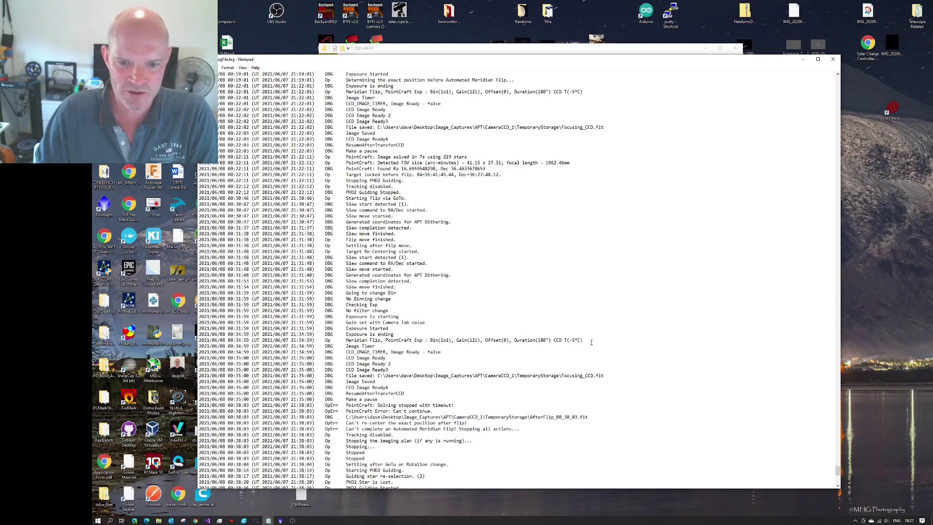
left_click_drag(605, 375, 567, 375)
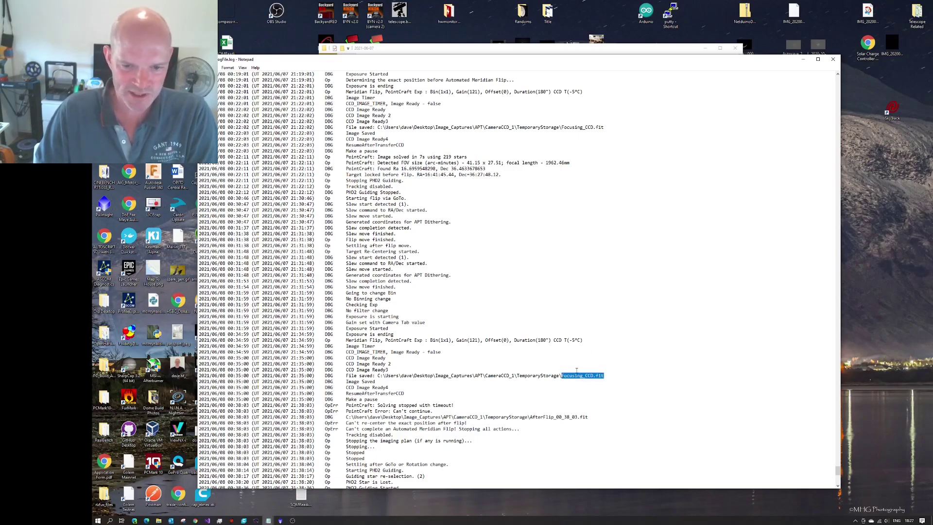
left_click_drag(589, 416, 535, 417)
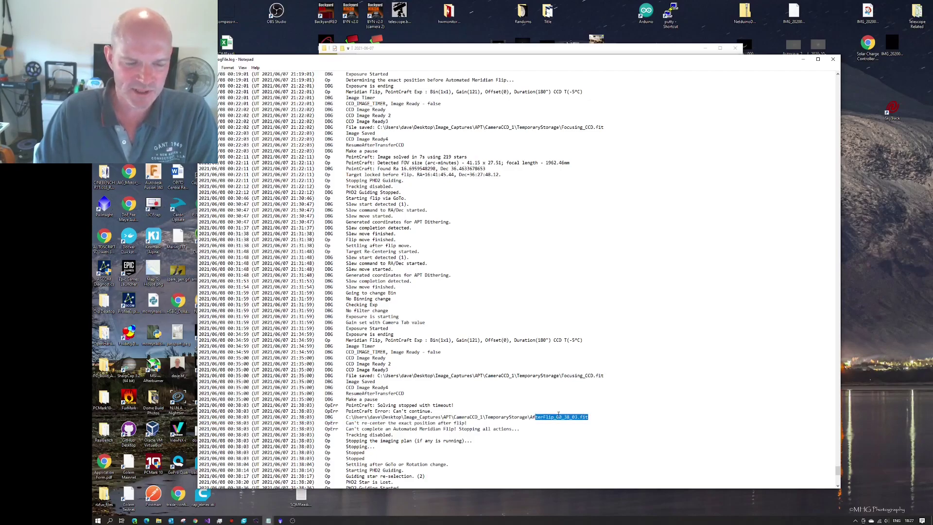
View AfterFlip_00_38_03.fit from the TemporaryStorage folder, then close the image viewer
left_click(486, 50)
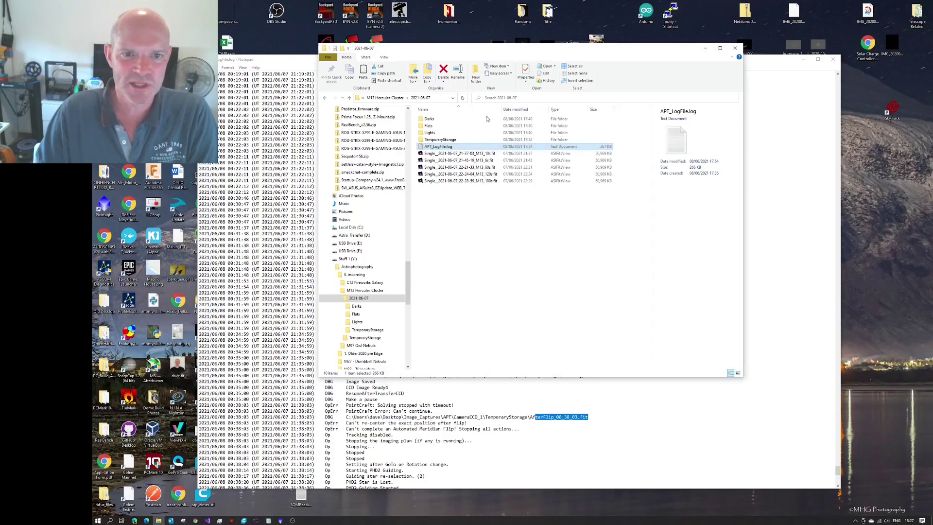
left_click(441, 140)
double_click(441, 139)
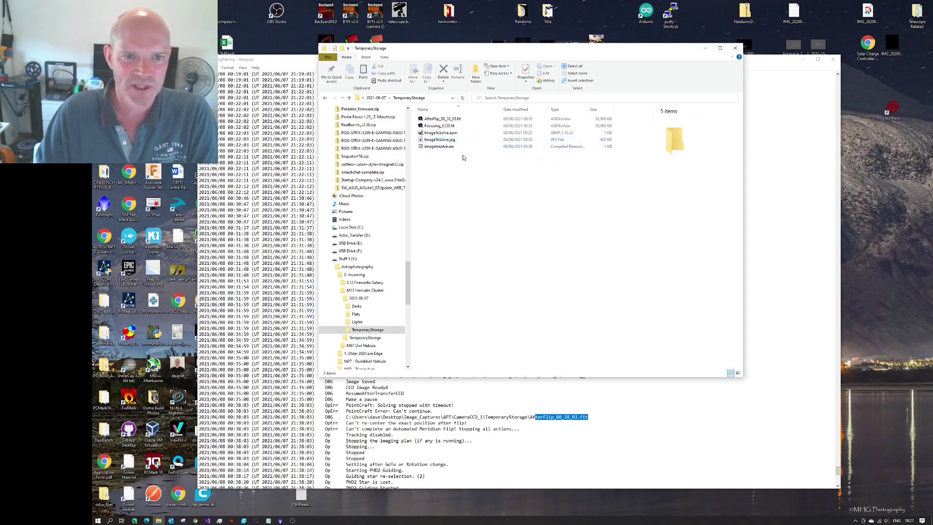
left_click(447, 118)
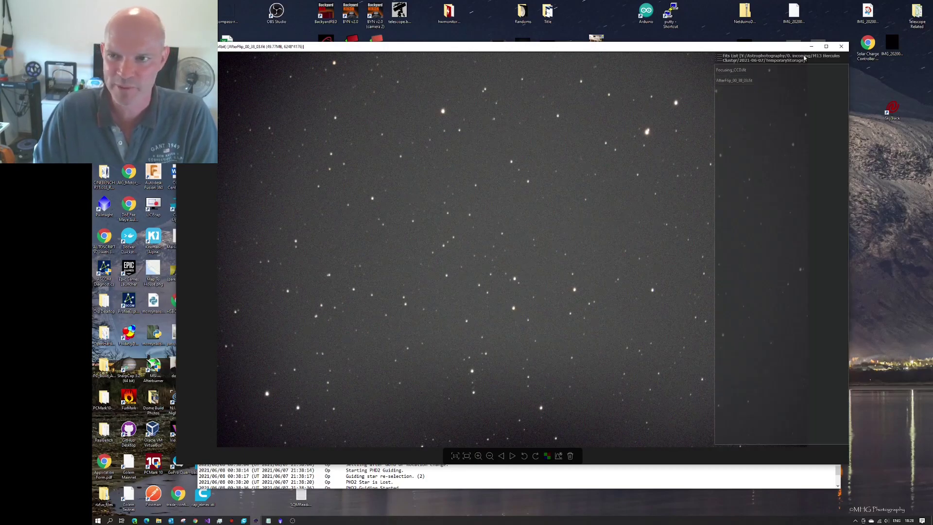
left_click(839, 48)
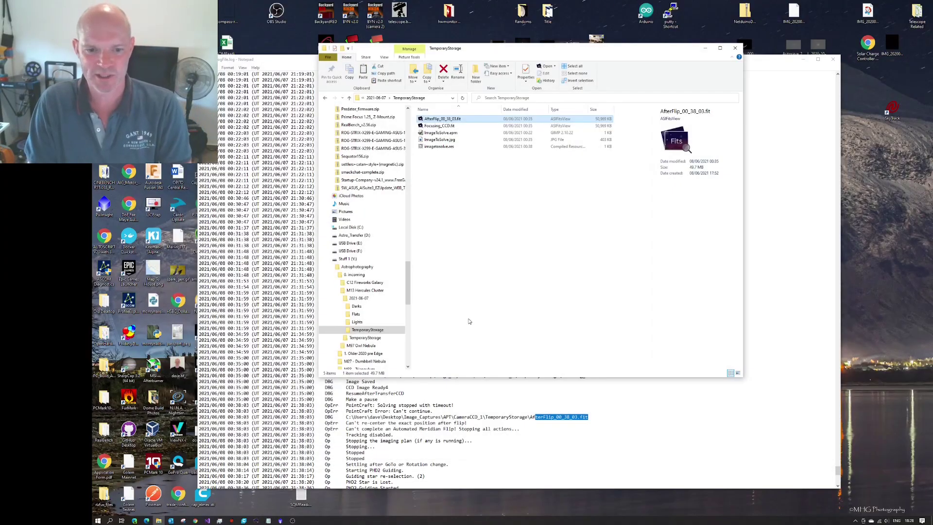
Read to the end of the log and highlight the 'Stopping the imaging plan' line
left_click(479, 414)
scroll(480, 414, "down", 9)
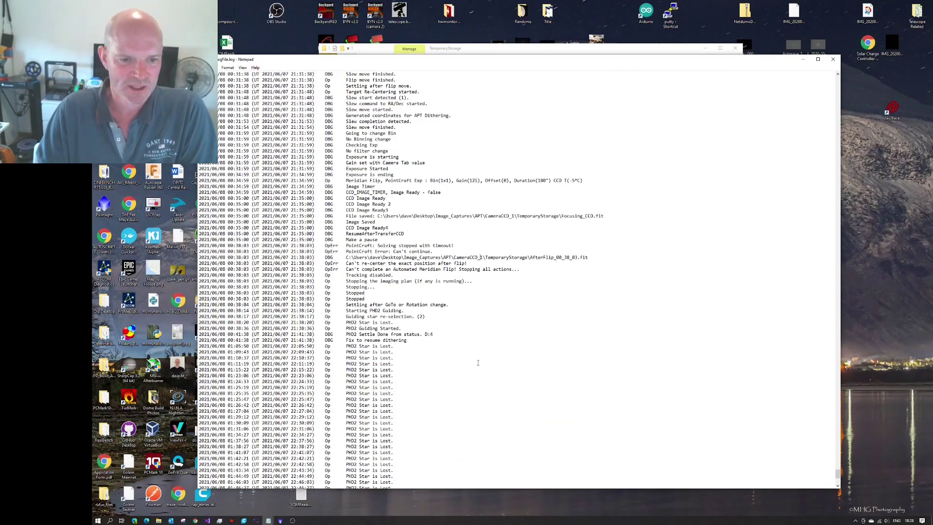
scroll(412, 300, "down", 2)
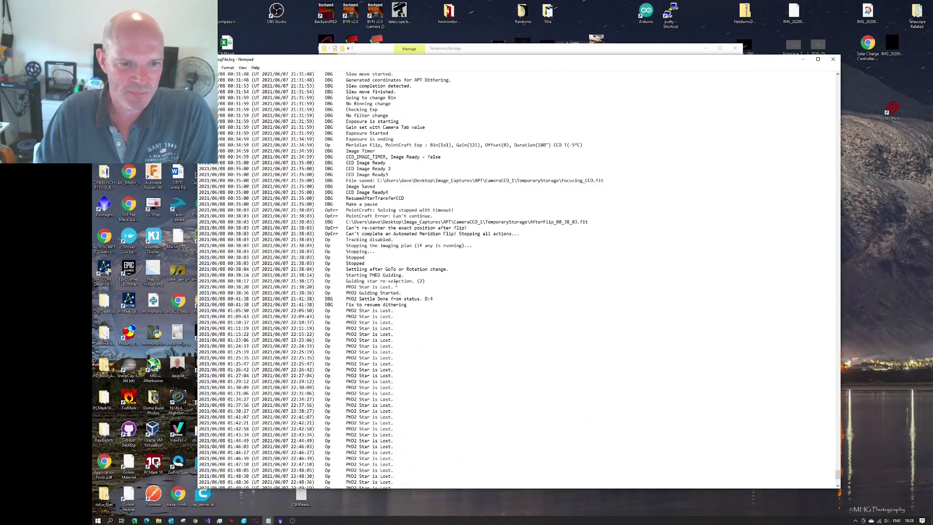
scroll(396, 285, "down", 2)
scroll(410, 303, "down", 8)
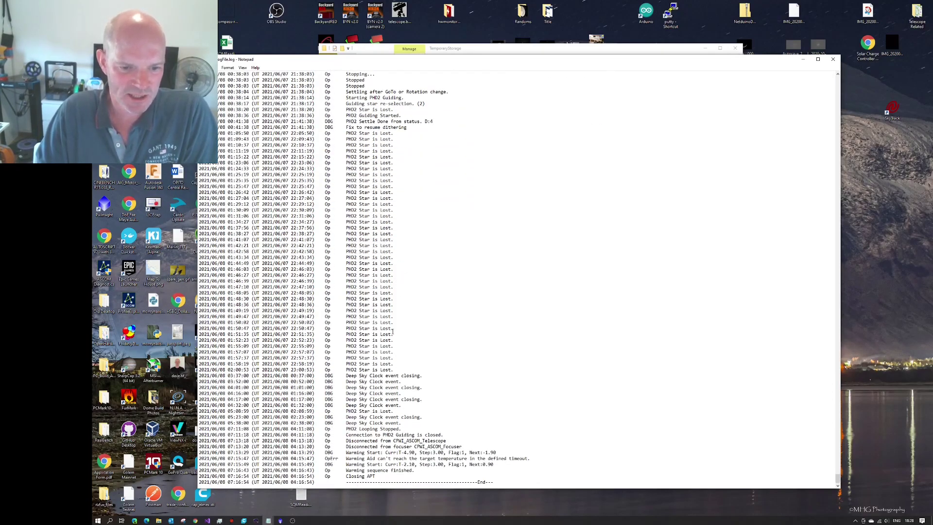
scroll(378, 353, "up", 7)
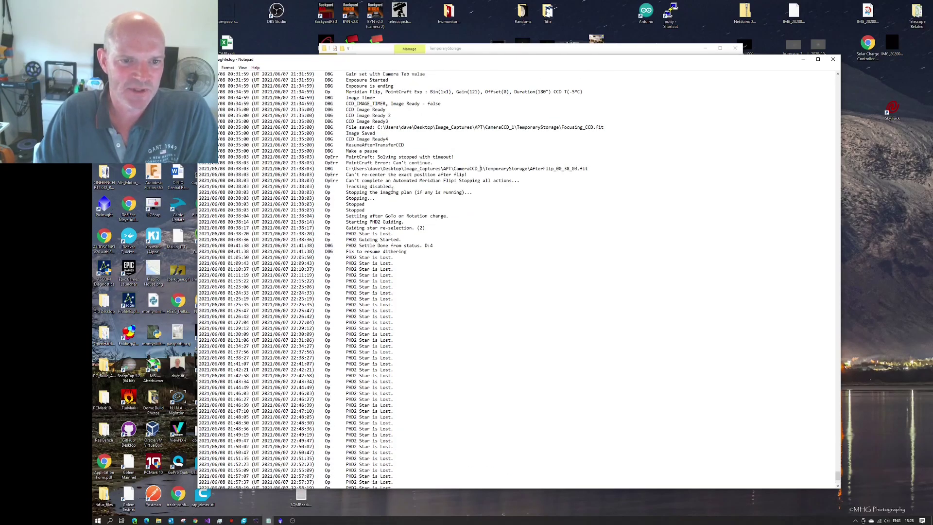
left_click_drag(485, 190, 354, 193)
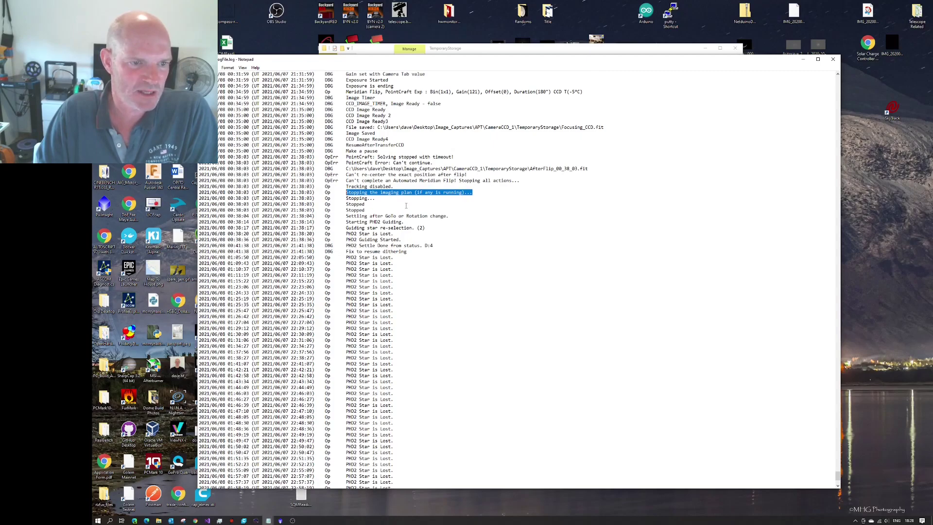
scroll(405, 205, "up", 2)
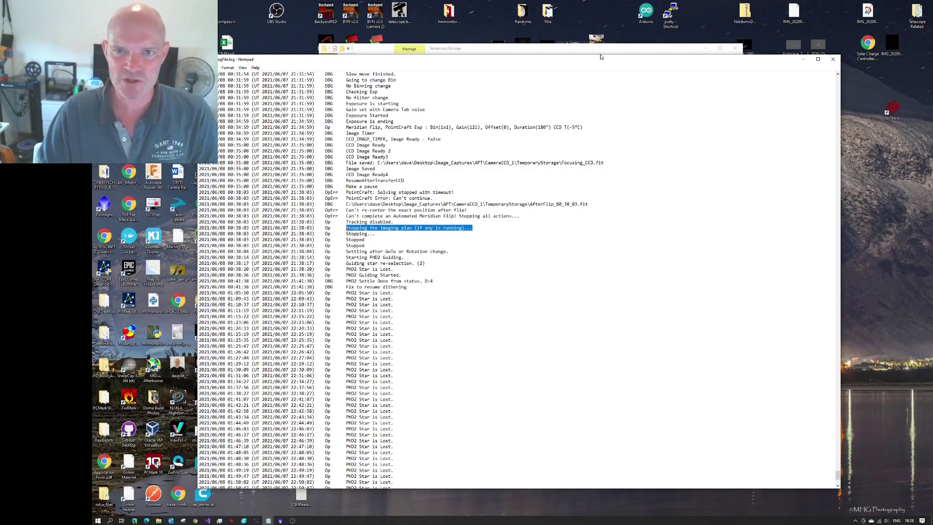
Open the 2021-06-07 Lights folder and select all 39 .fit frames, then deselect them
left_click(486, 48)
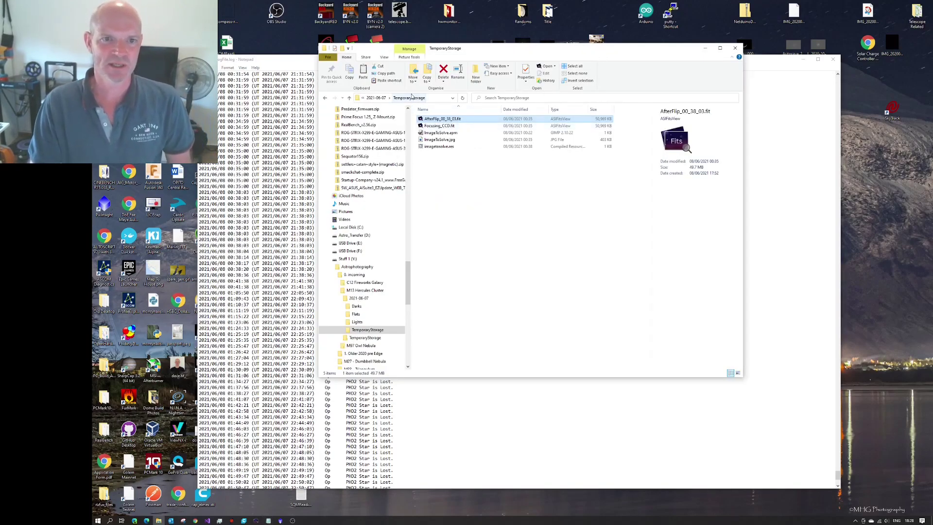
left_click(376, 97)
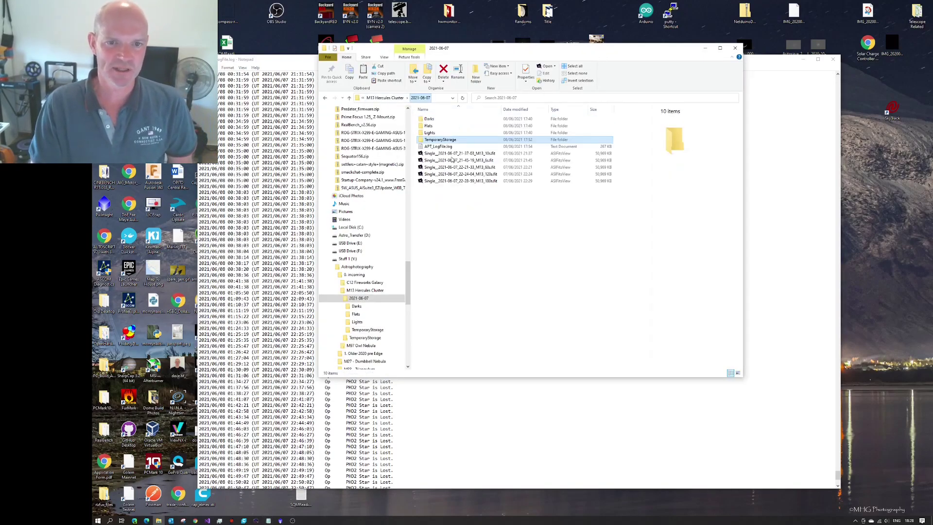
left_click(436, 133)
double_click(436, 133)
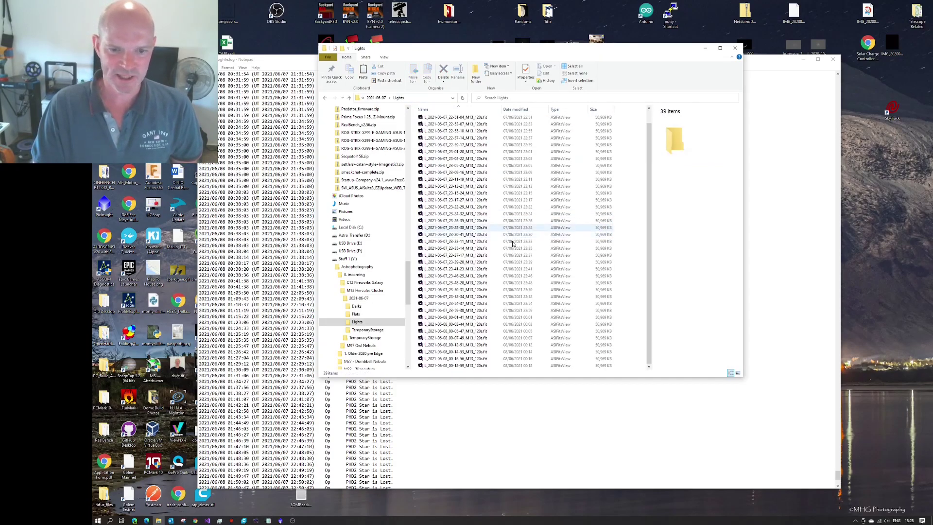
left_click(450, 365)
scroll(481, 256, "up", 1)
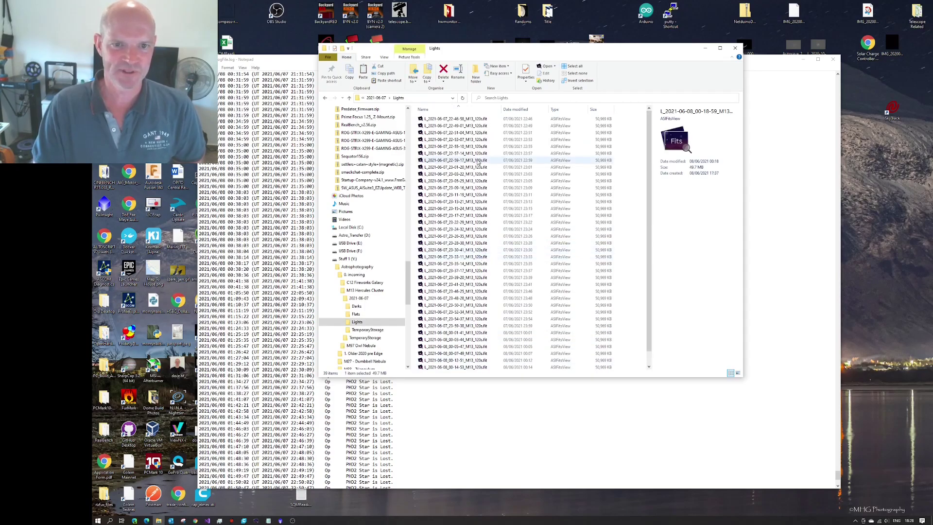
left_click(469, 120, "shift")
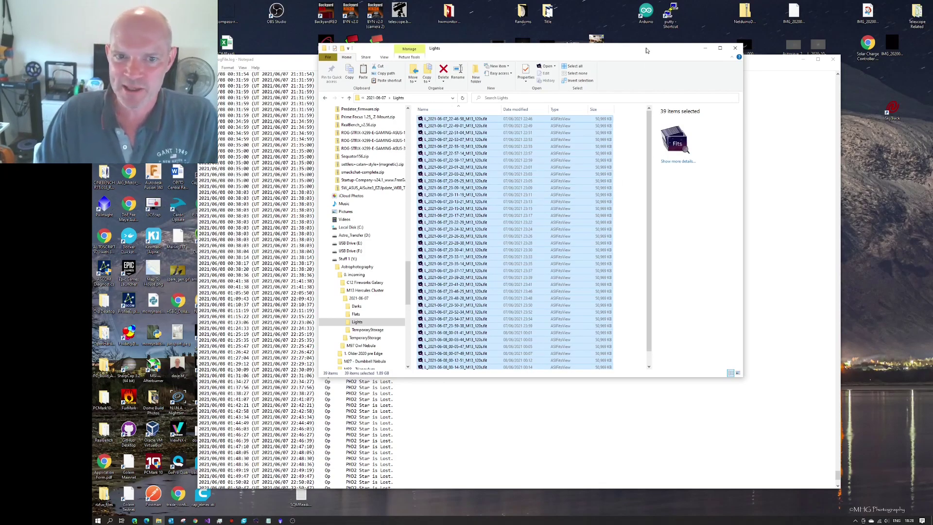
left_click(628, 201)
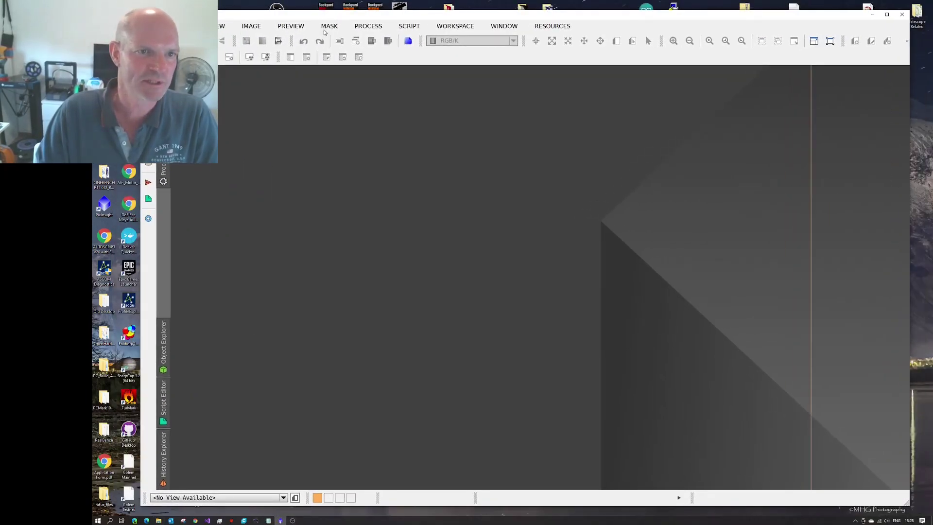
Open PixInsight's Blink tool from the Process menu
left_click(291, 26)
mouse_move(360, 32)
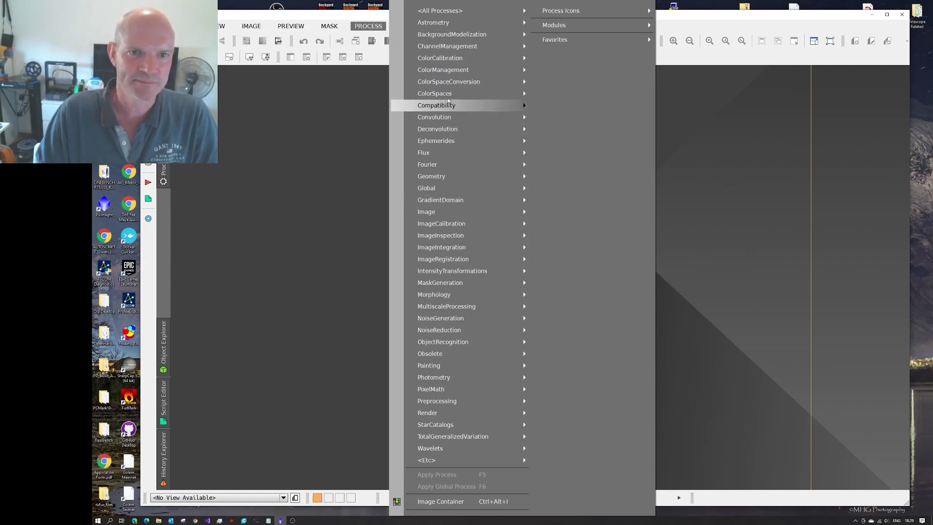
mouse_move(440, 11)
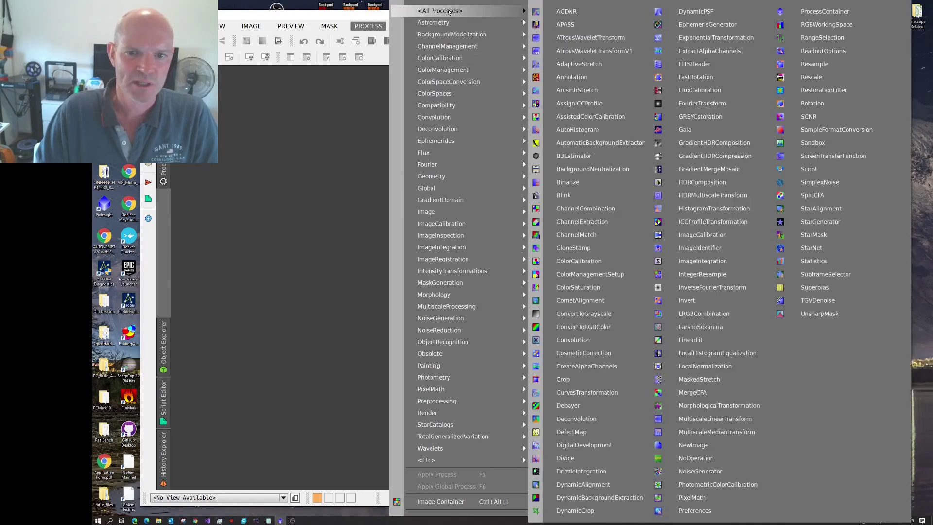
left_click(576, 196)
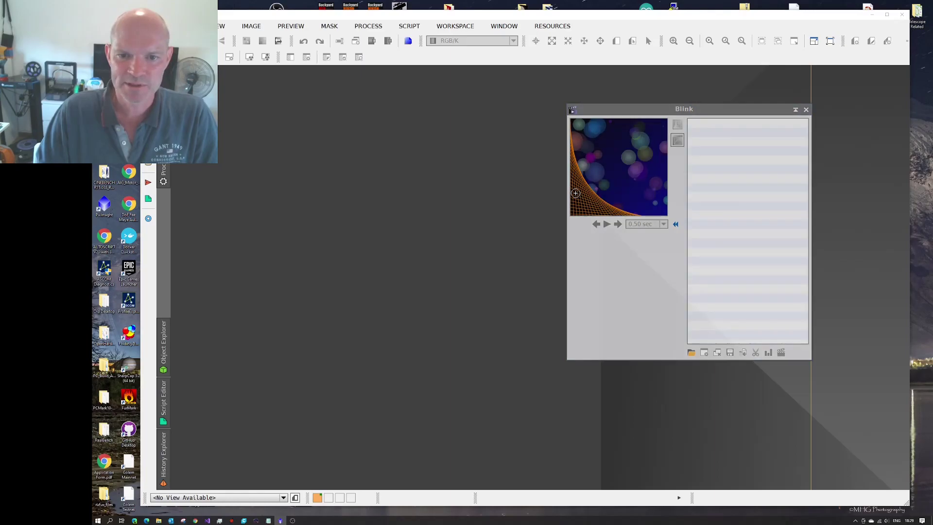
Add every light frame, first through last, from the Lights folder to Blink
left_click(691, 353)
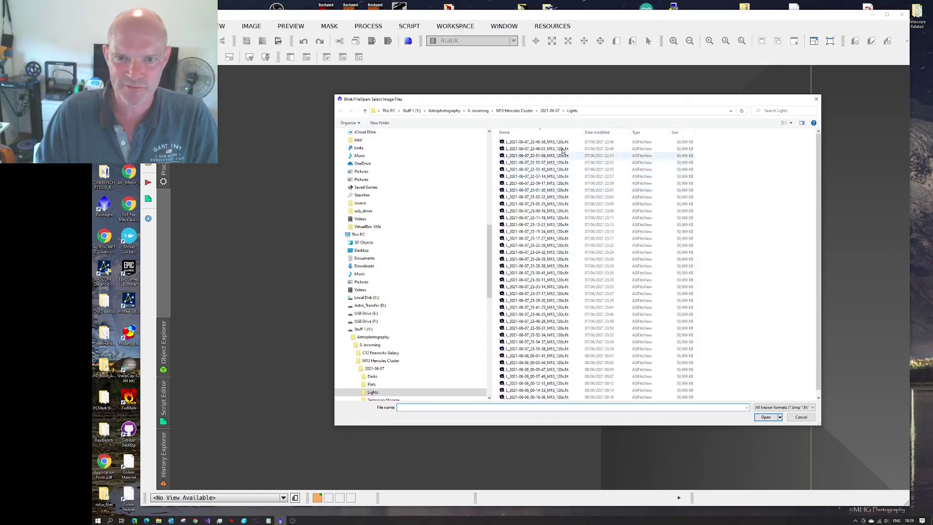
left_click(536, 142)
scroll(577, 228, "down", 1)
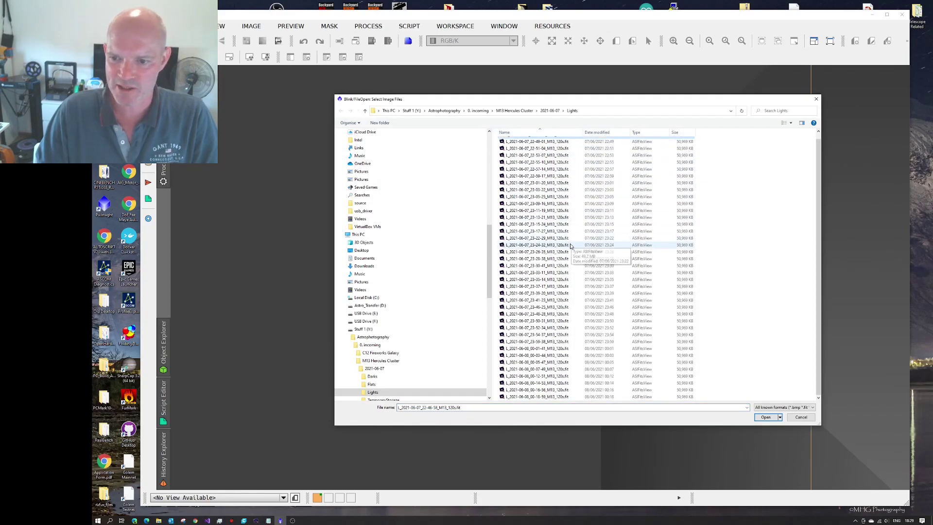
left_click(547, 397, "shift")
left_click(766, 417)
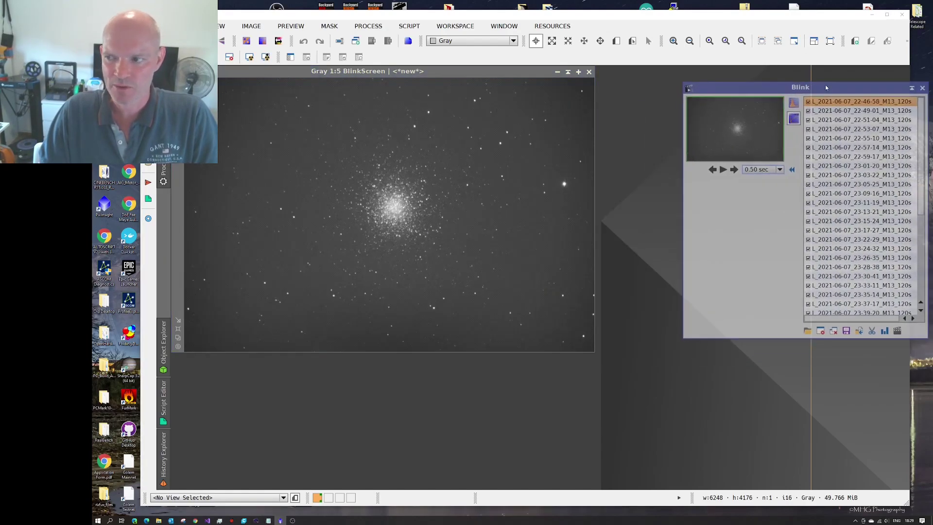
Enlarge the Blink preview and play the M13 light frames at 0.05 sec per frame
left_click_drag(594, 352, 666, 477)
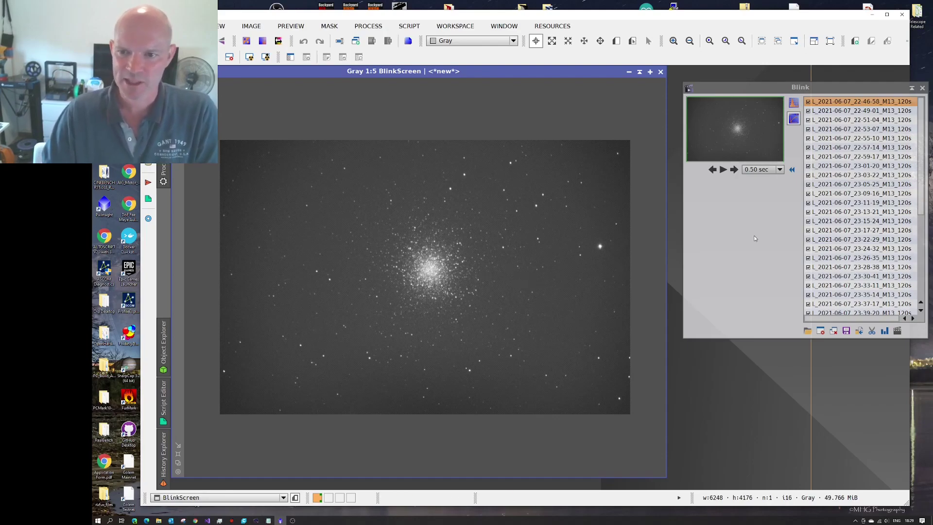
left_click(762, 169)
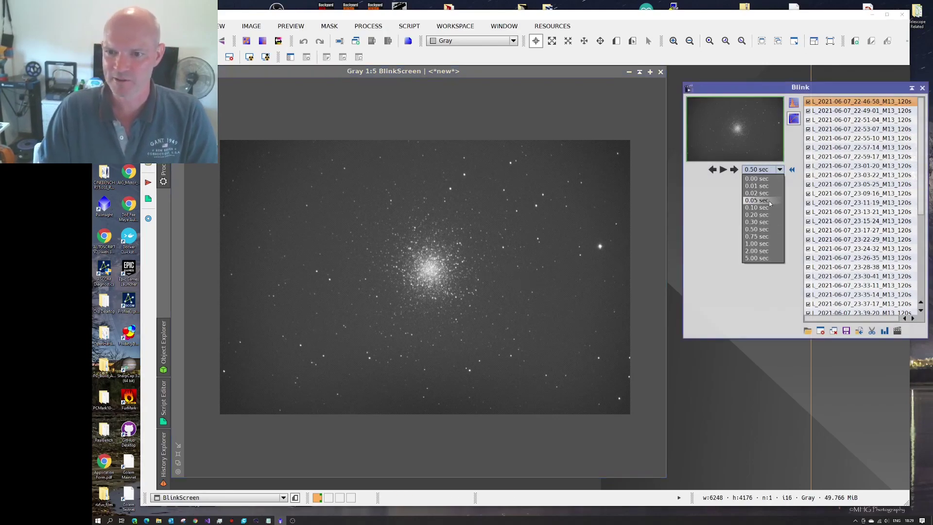
left_click(769, 203)
left_click(723, 169)
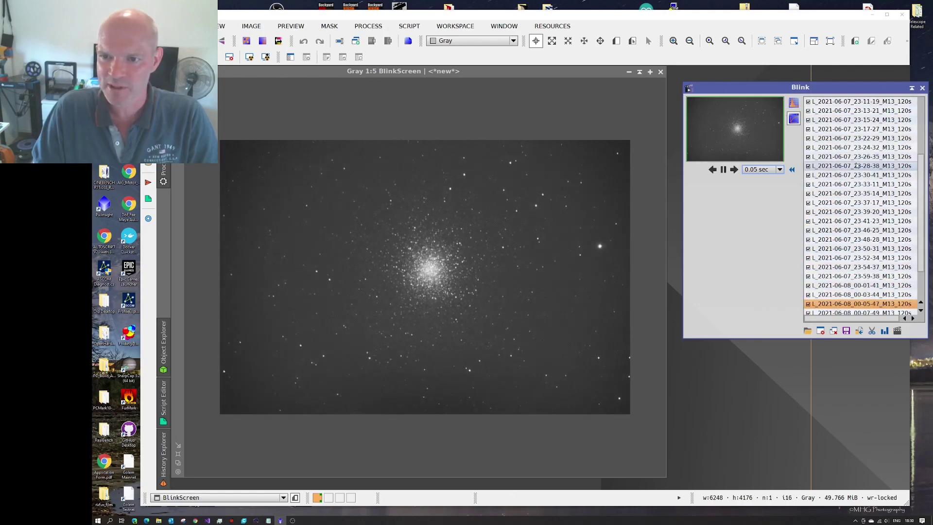
Pause Blink and inspect frames 22-46-58, 00-07-49, 23-54-37 and 22-53-07 one at a time
left_click(723, 169)
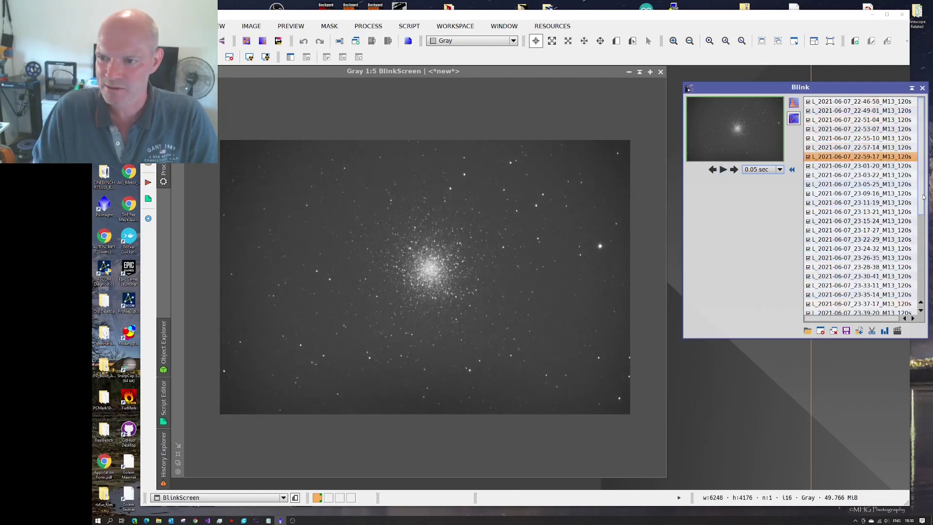
left_click(899, 102)
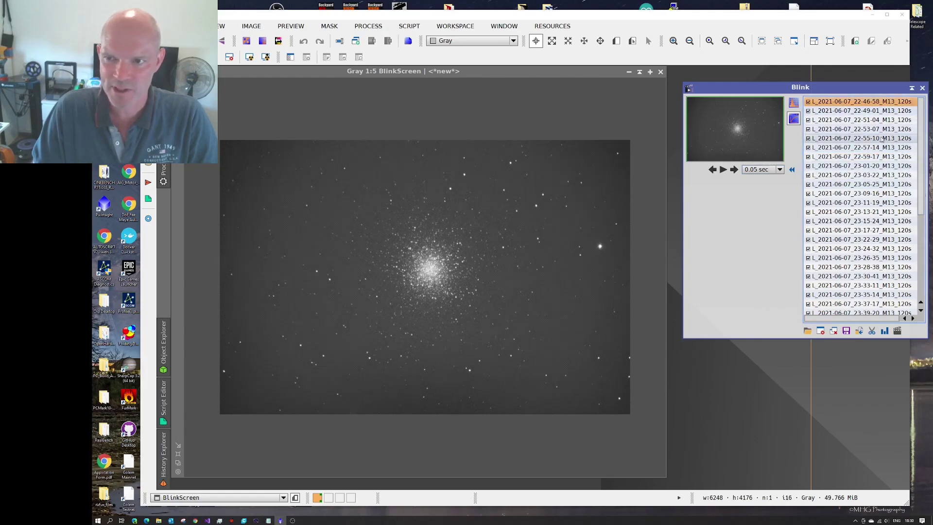
scroll(875, 204, "down", 5)
left_click(863, 268)
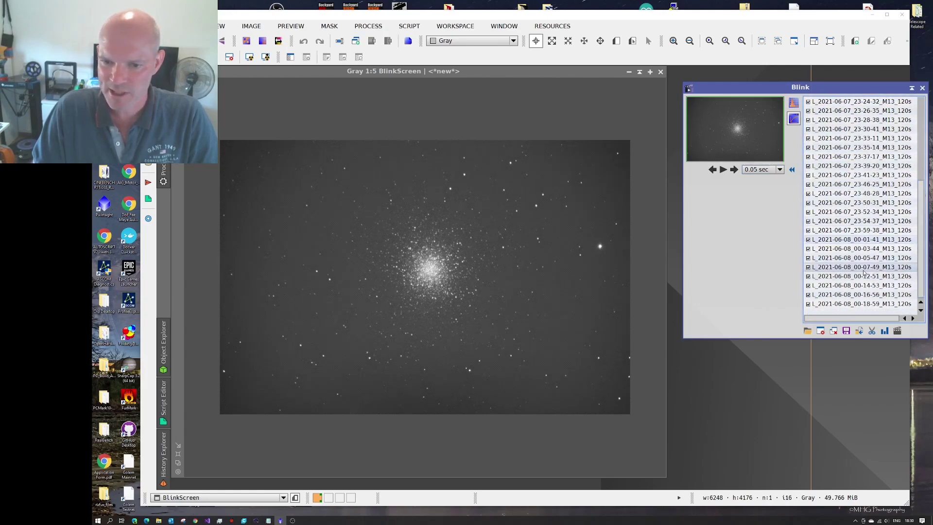
key("Down")
key("Down")
key("Down")
key("Down")
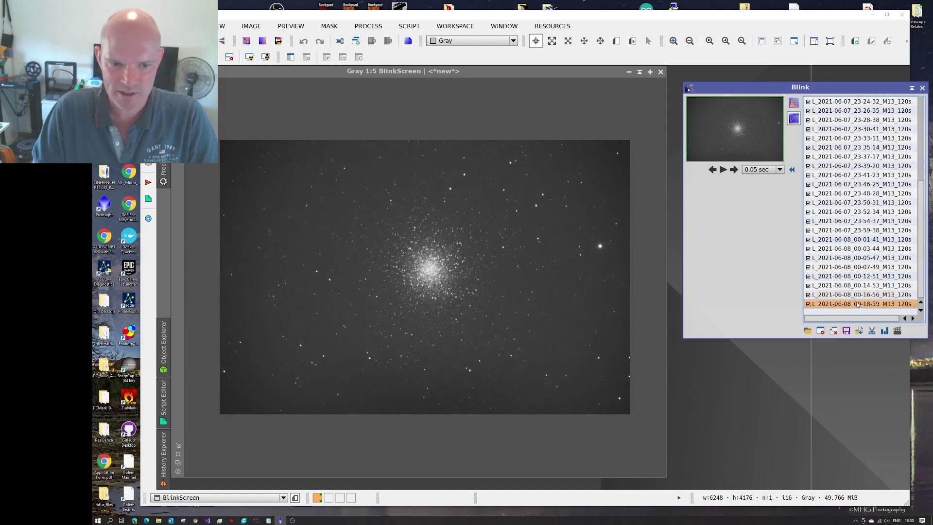
left_click(865, 221)
key("Up")
key("Up")
key("Up")
key("Up")
key("Up")
key("Up")
key("Up")
key("Up")
key("Up")
key("Up")
key("Up")
key("Up")
key("Up")
key("Up")
key("Up")
key("Up")
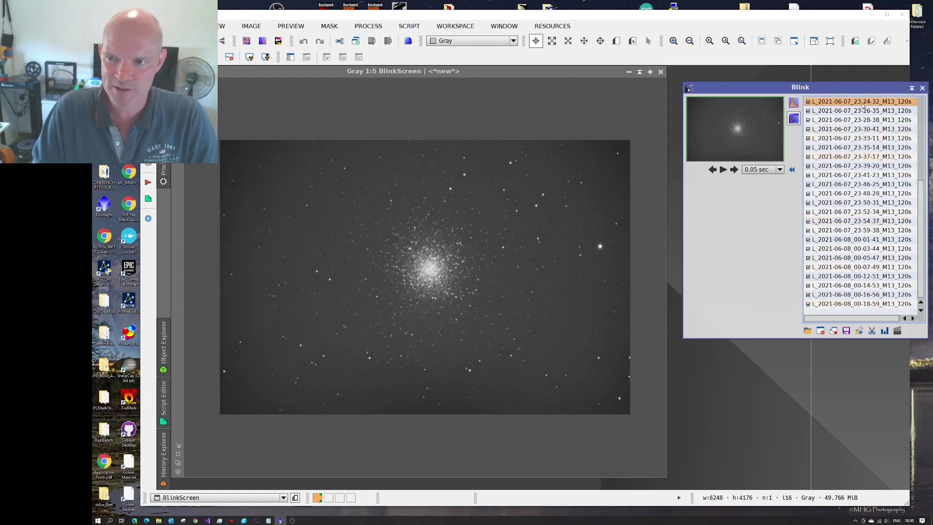
scroll(866, 216, "up", 3)
key("Up")
key("Up")
key("Up")
key("Up")
key("Up")
key("Up")
key("Up")
key("Up")
key("Up")
key("Up")
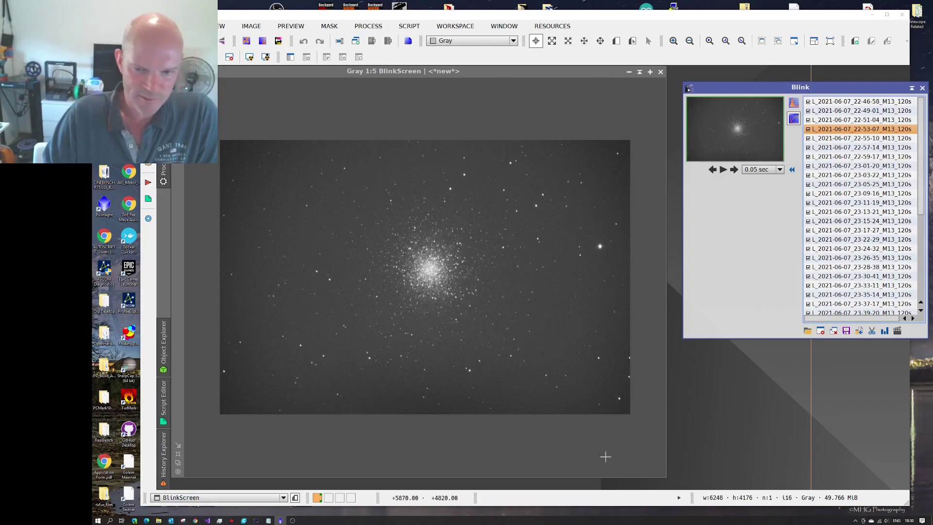
left_click(159, 521)
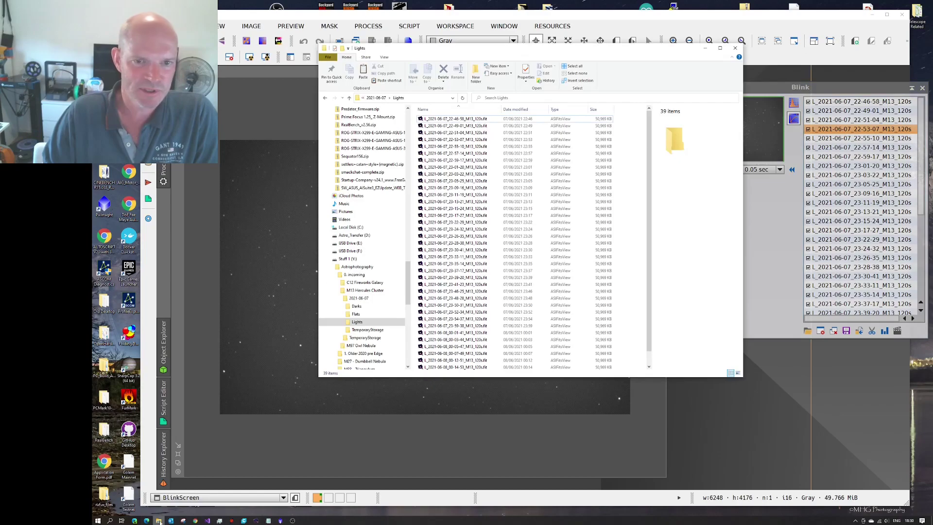
View the FITS header of light frame 22-49-01 in ASIFitsView
left_click(454, 126)
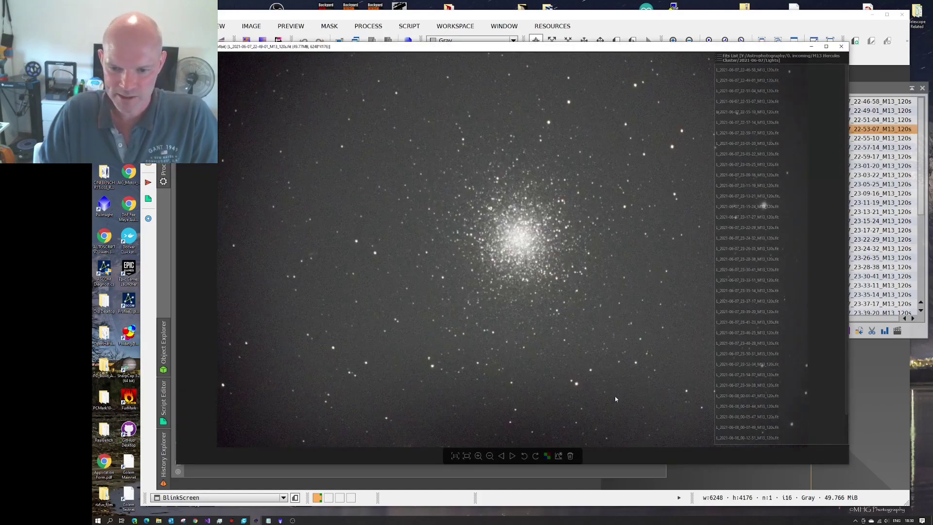
right_click(611, 260)
left_click(626, 286)
scroll(511, 252, "down", 4)
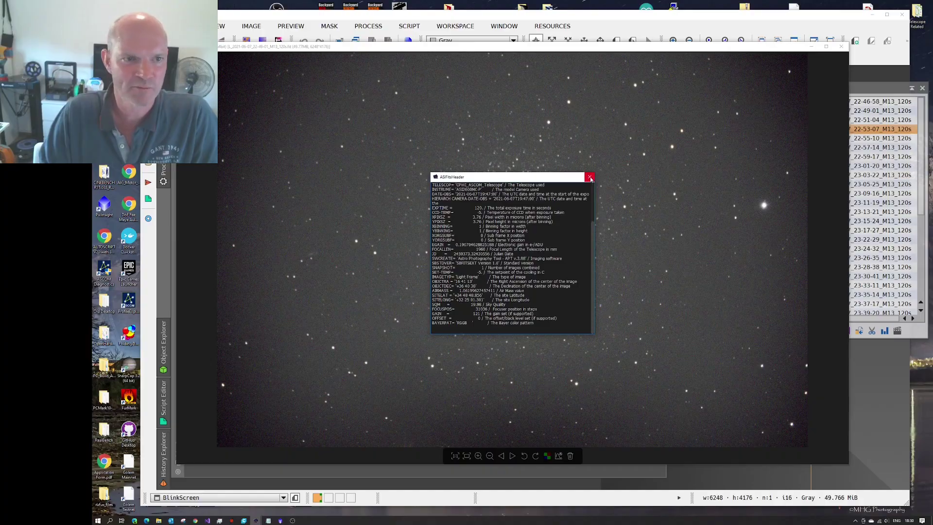
left_click(590, 179)
Load light frame 00-14-53 from the Fits List and check its FITS header
mouse_move(777, 80)
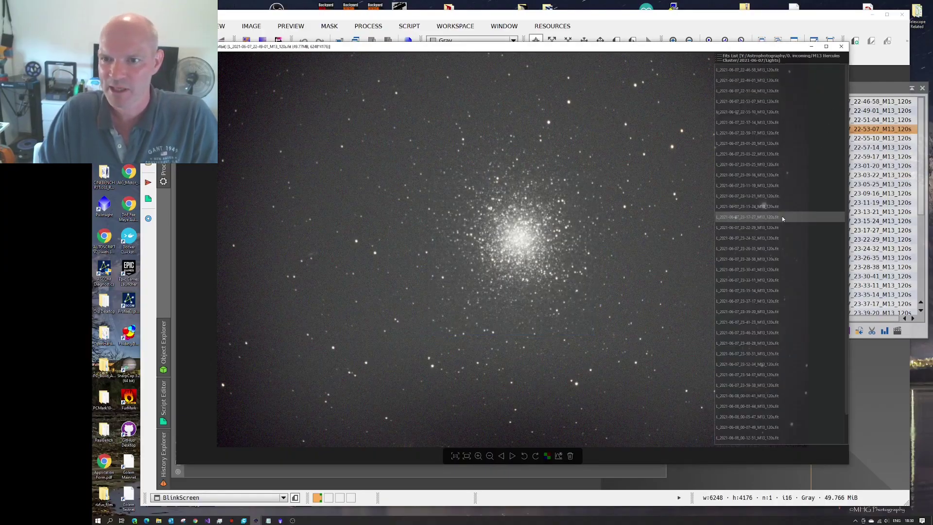
scroll(782, 217, "down", 1)
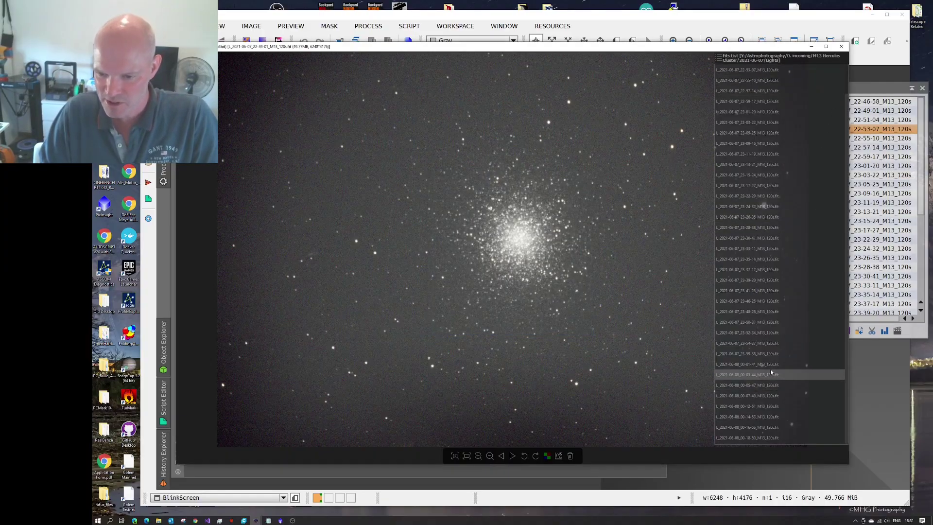
left_click(755, 416)
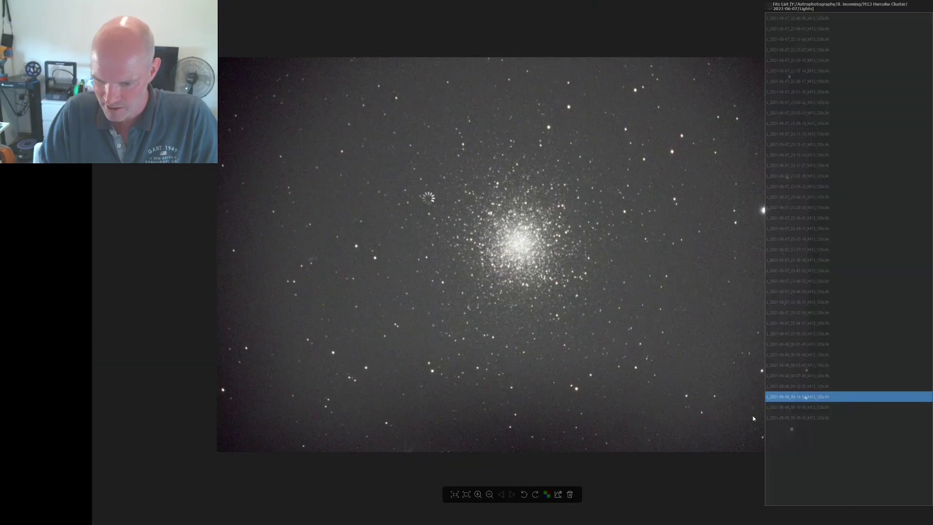
right_click(561, 285)
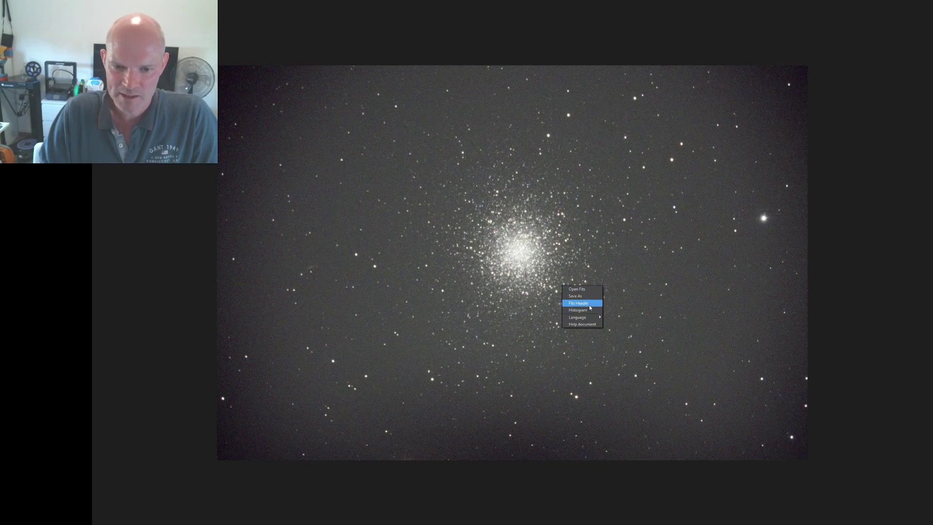
left_click(578, 302)
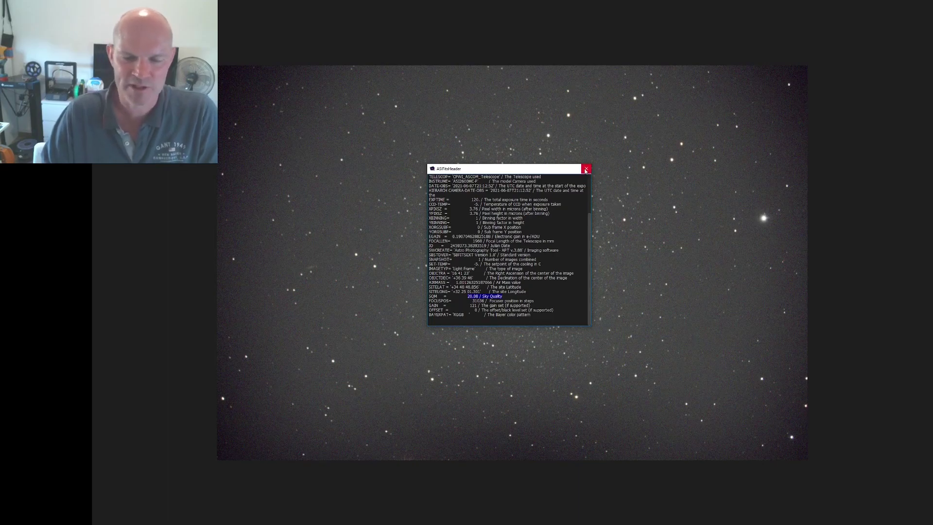
left_click(586, 170)
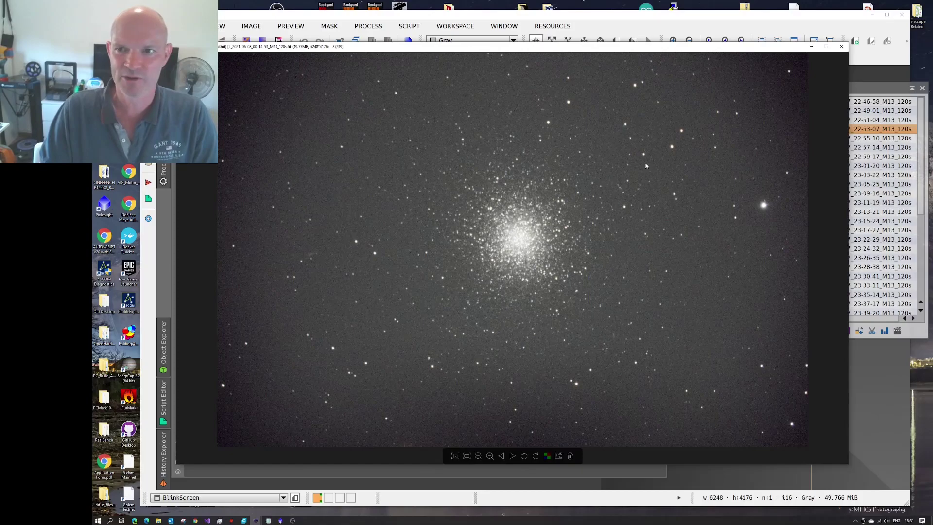
Close the FITS viewer, reposition PixInsight's Blink panel and reveal the desktop
left_click(841, 49)
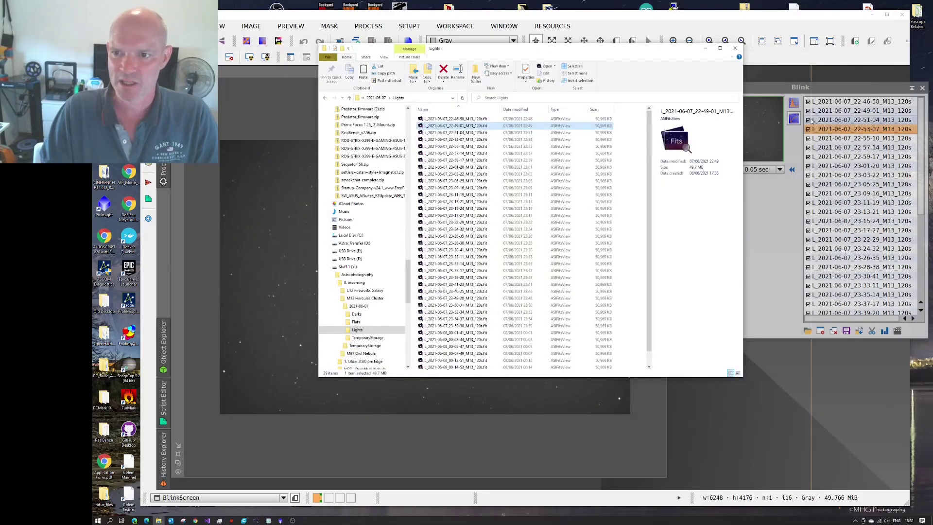
left_click(833, 94)
left_click_drag(834, 95, 814, 112)
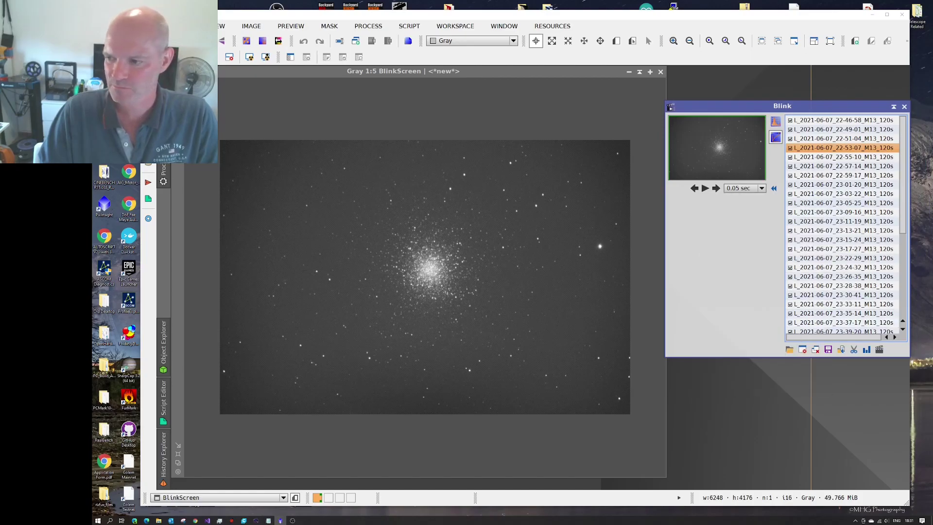
key("super+d")
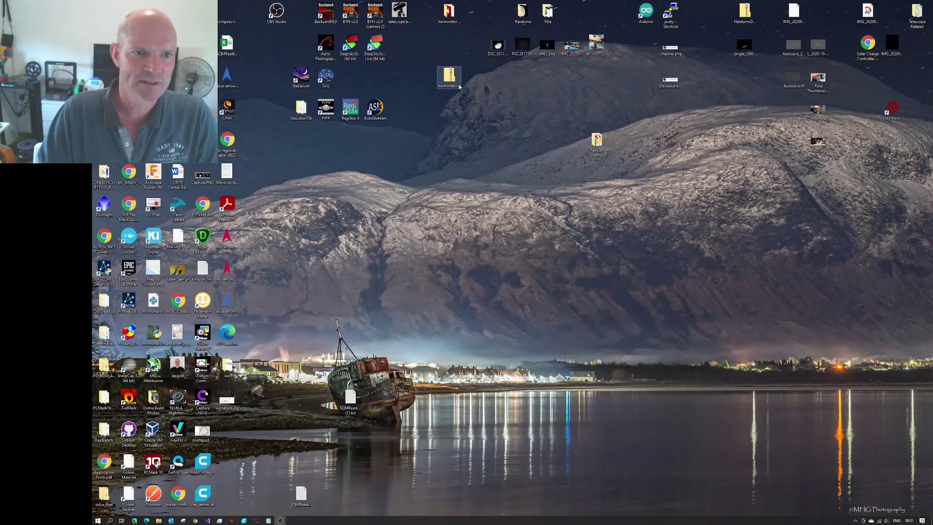
Launch DeepSkyStacker and add all light frames from the M13 Hercules Cluster folder
double_click(350, 46)
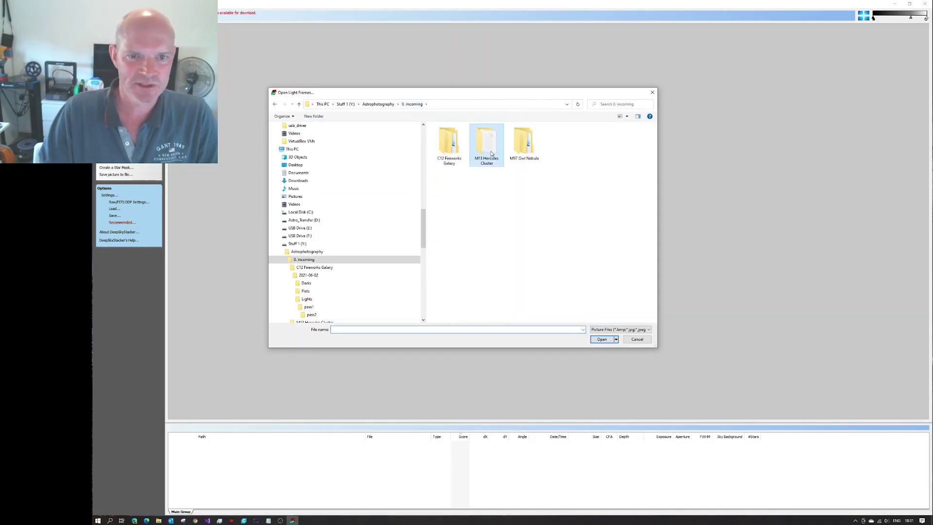
double_click(491, 153)
key("ctrl+a")
key("Return")
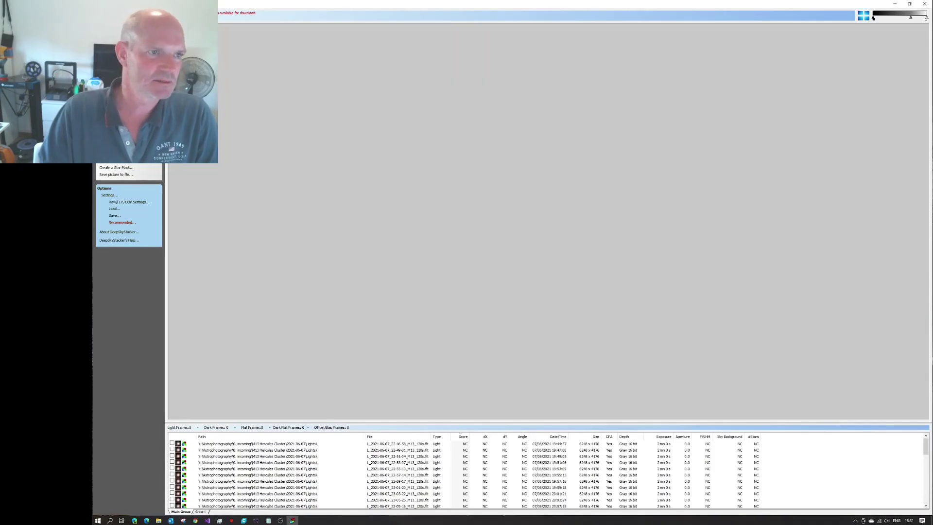
Add the 20 dark frames from the session's Darks folder
left_click(483, 104)
double_click(443, 138)
left_click(473, 266, "shift")
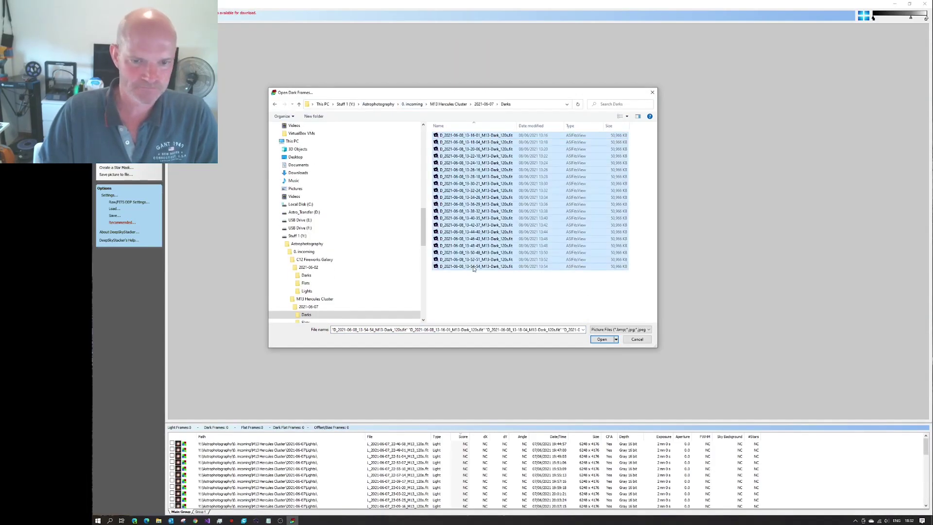
key("Return")
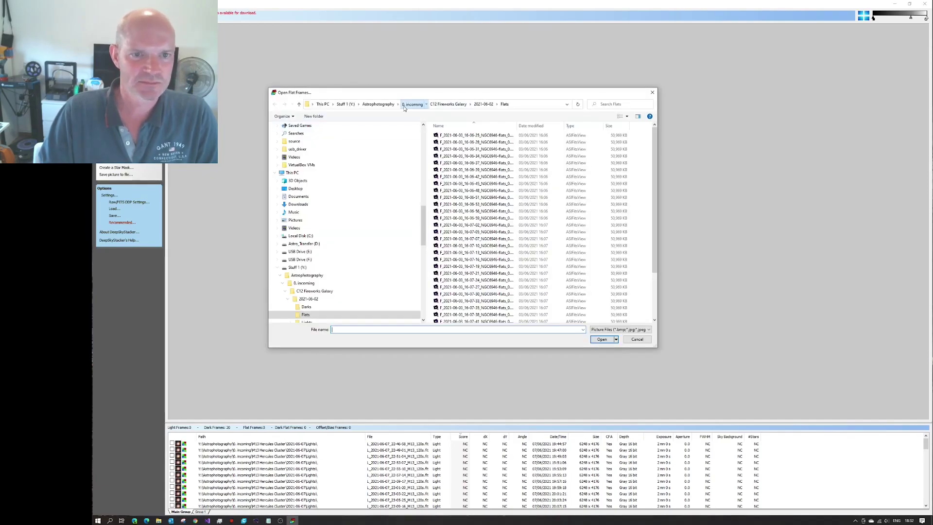
Add all 30 flat frames from the session's Flats folder
left_click(484, 104)
double_click(443, 139)
key("ctrl+a")
left_click(591, 339)
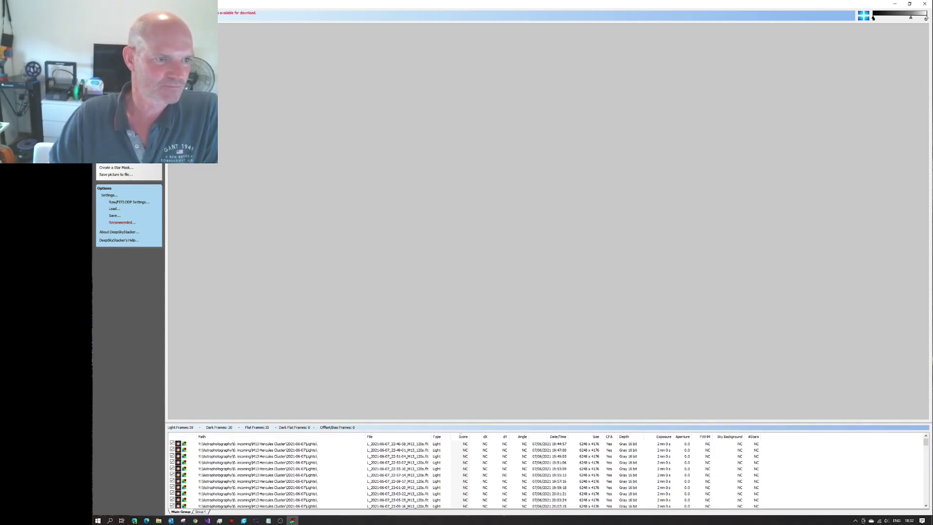
Register all checked frames with default settings and enlarge the list to see their scores
left_click(117, 141)
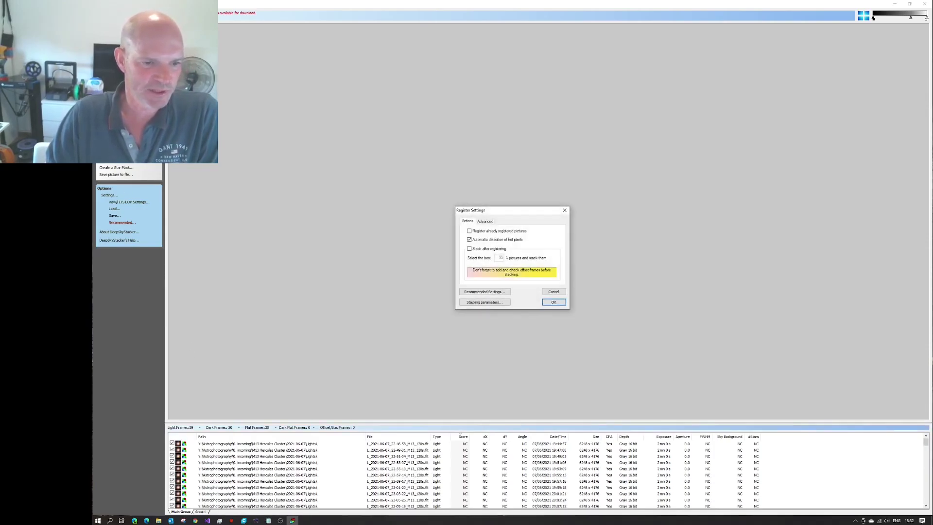
left_click(556, 303)
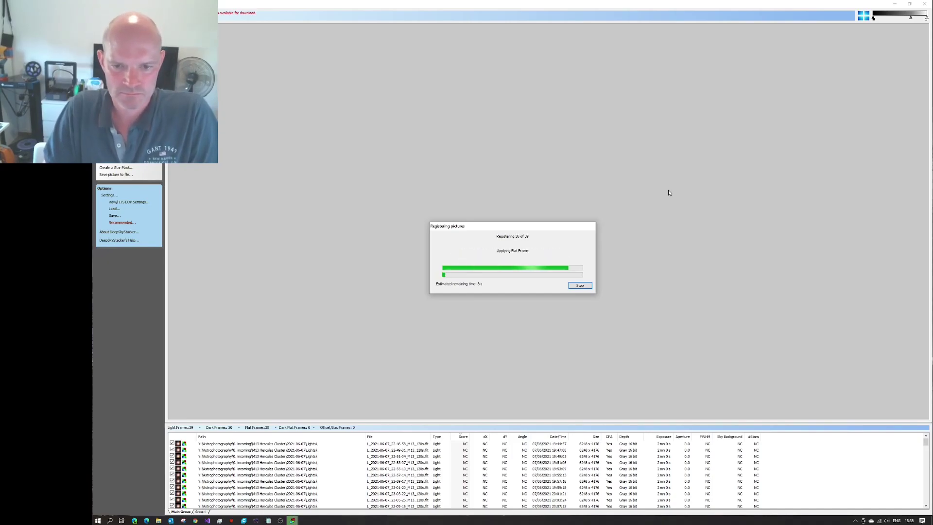
left_click_drag(527, 213, 527, 214)
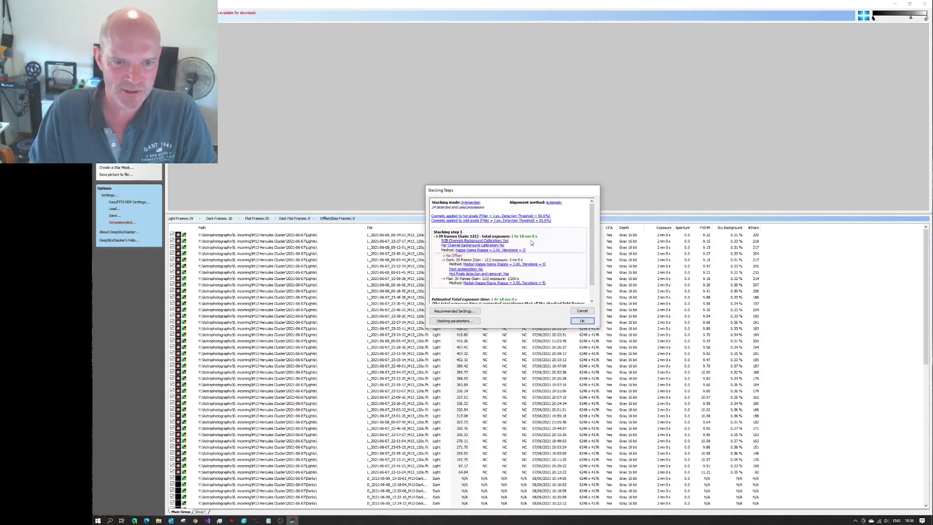
Review the Stacking Steps and stack the 39 lights with darks and flats into Autosave.fit
scroll(558, 245, "down", 2)
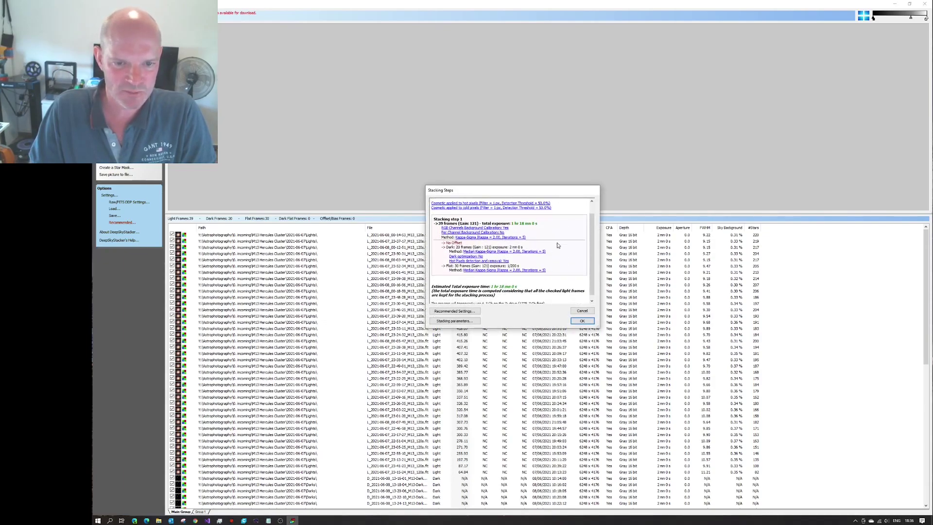
scroll(557, 245, "down", 1)
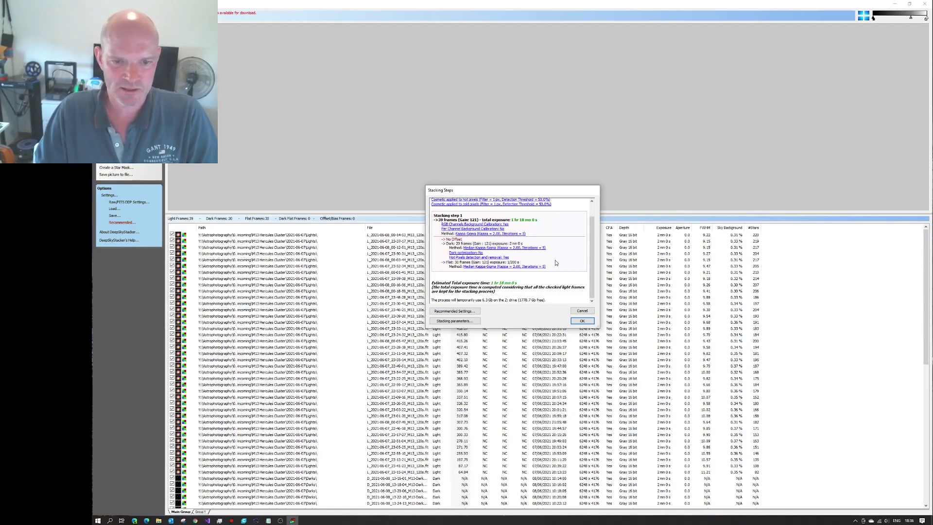
scroll(546, 269, "up", 1)
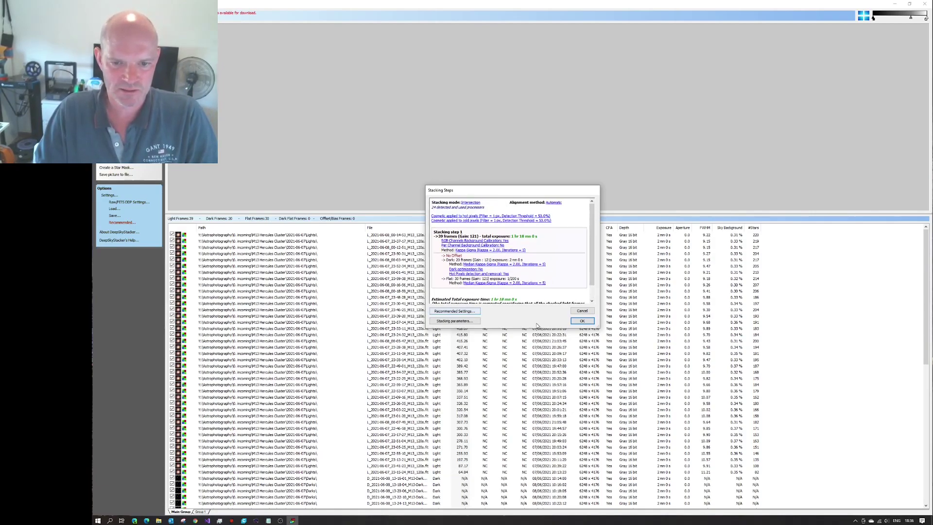
left_click(584, 322)
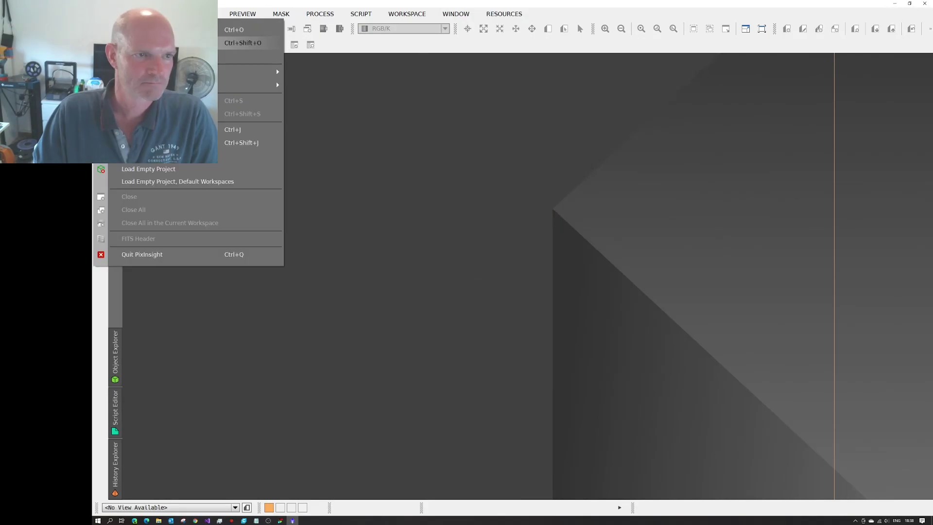
Open a copy of the stacked Autosave.fit in PixInsight, enlarging and repositioning its window
left_click(263, 43)
double_click(308, 62)
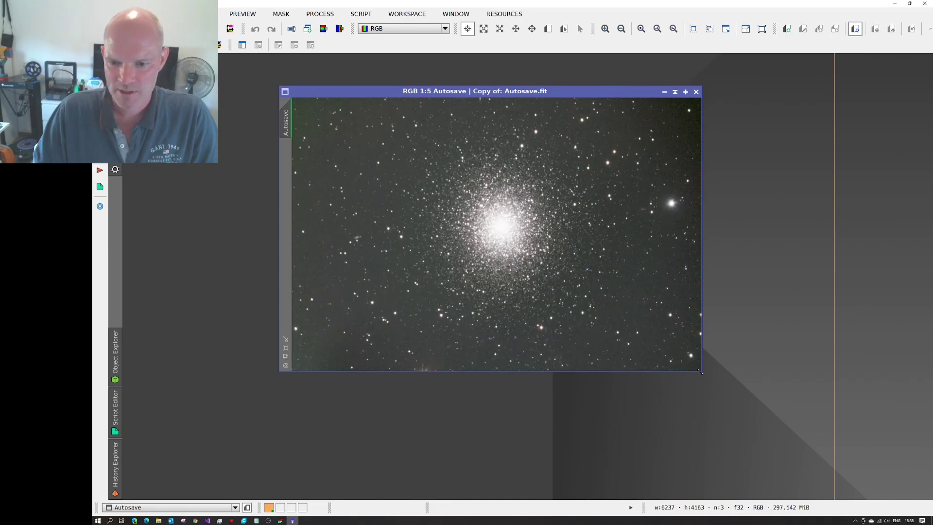
left_click_drag(700, 372, 903, 494)
left_click_drag(613, 94, 566, 75)
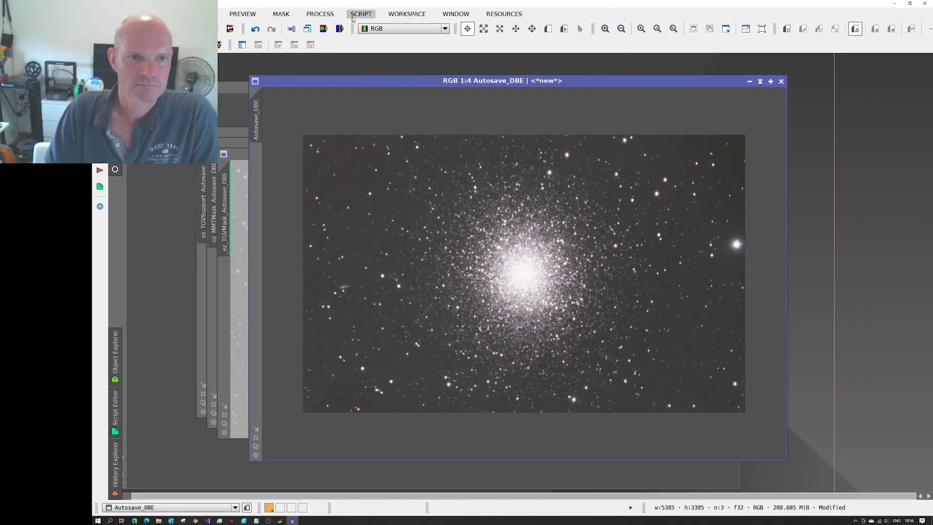
Run Deconvolution from the SCRIPT menu and position the Autosave_DBE window for comparison
left_click(353, 14)
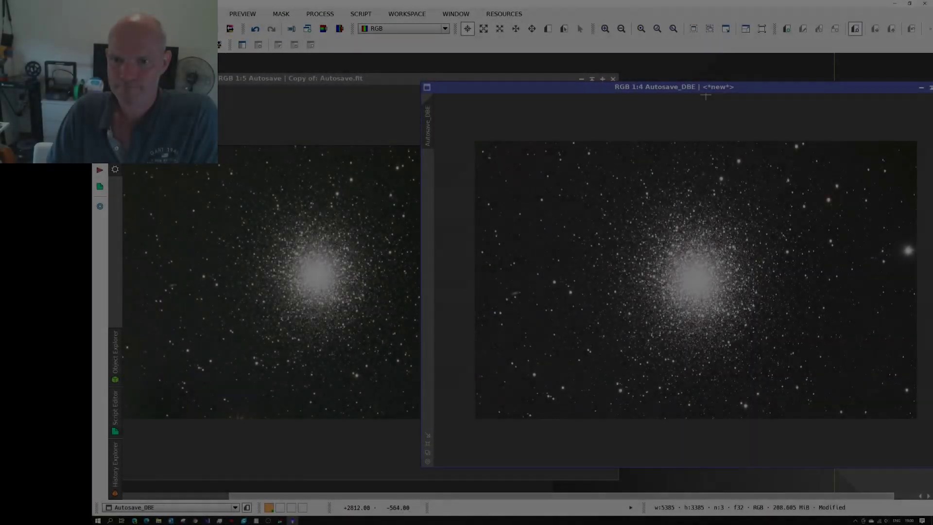
left_click_drag(685, 92, 530, 83)
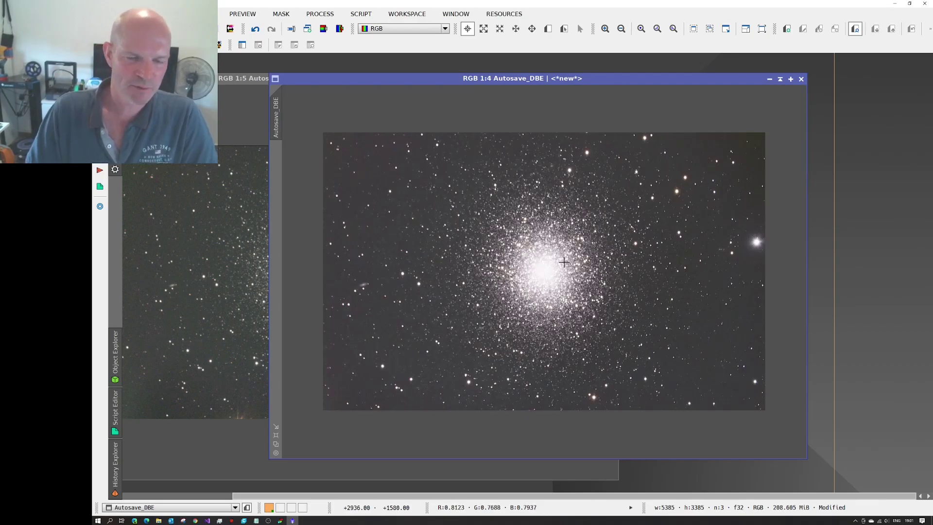
mouse_move(537, 83)
left_mouse_down()
mouse_move(550, 84)
mouse_move(537, 92)
left_mouse_up()
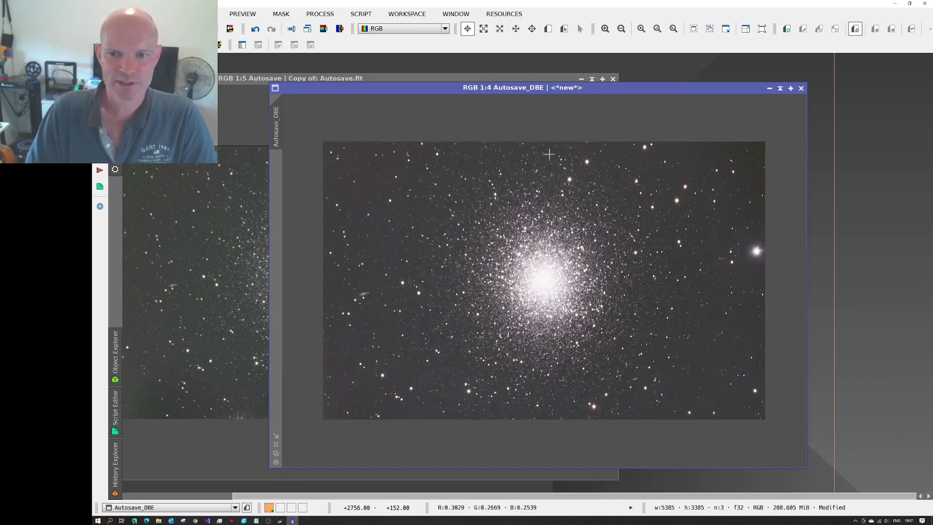
left_click_drag(493, 91, 490, 87)
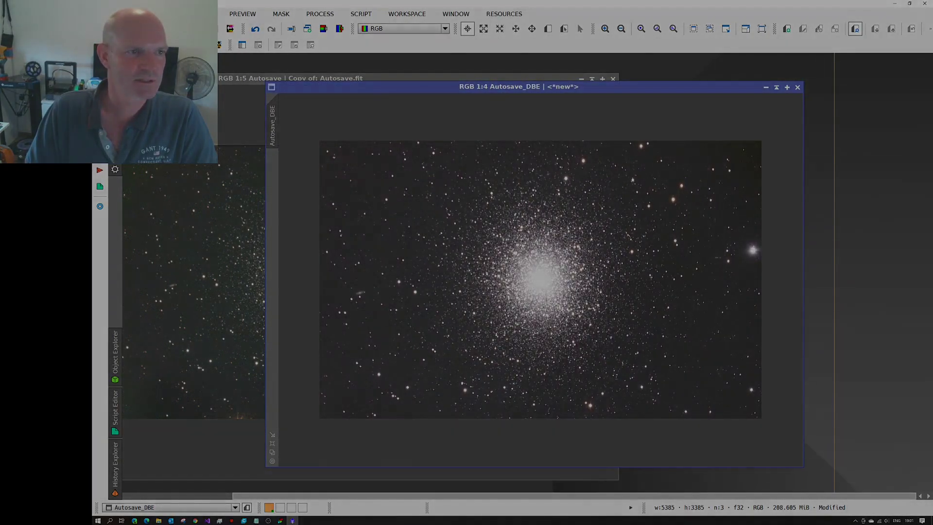
left_click(105, 13)
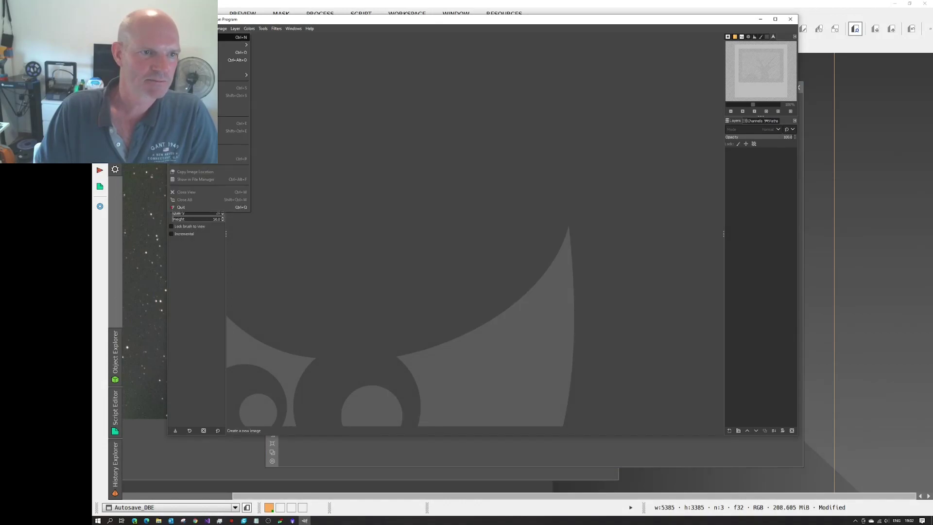
Open Autosave_post_pi.tif from Y:\0. Incoming\M13 Hercules Cluster\2021-06-07\Lights, keeping its embedded profile
key("ctrl+o")
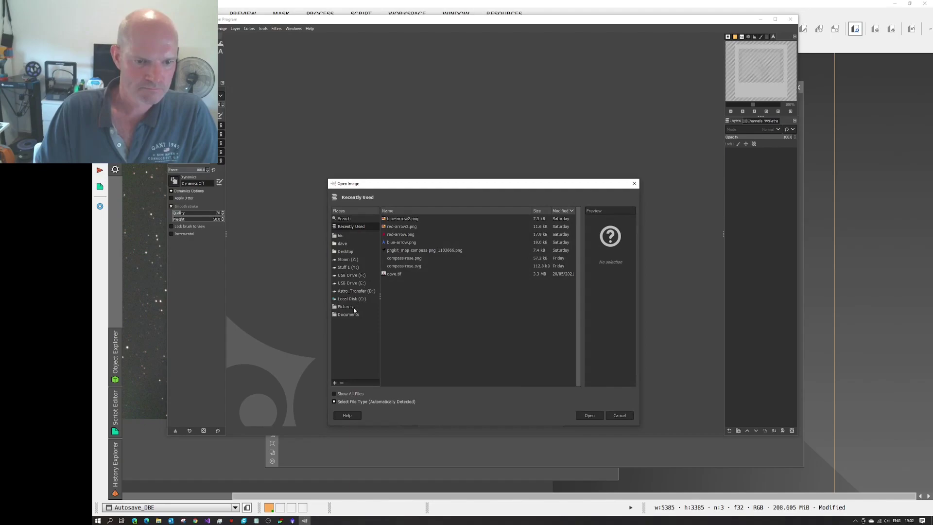
left_click(353, 268)
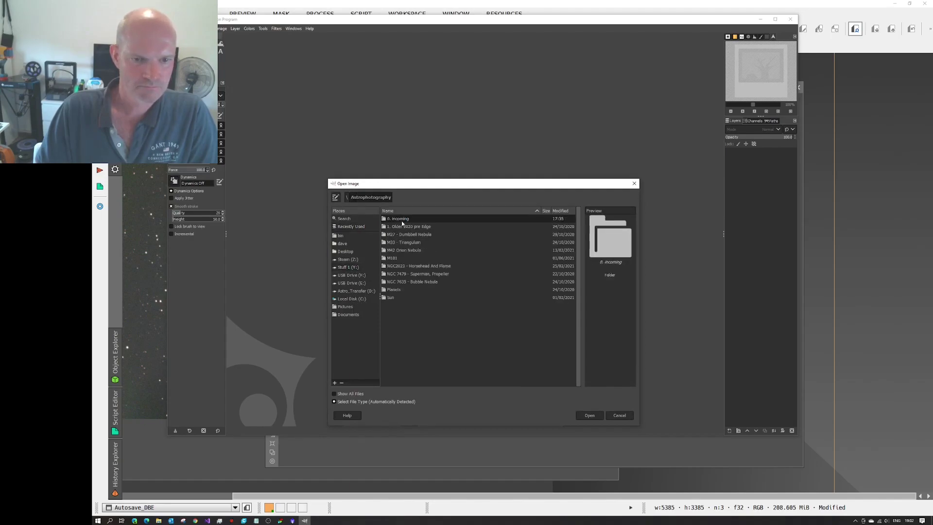
double_click(402, 221)
double_click(407, 226)
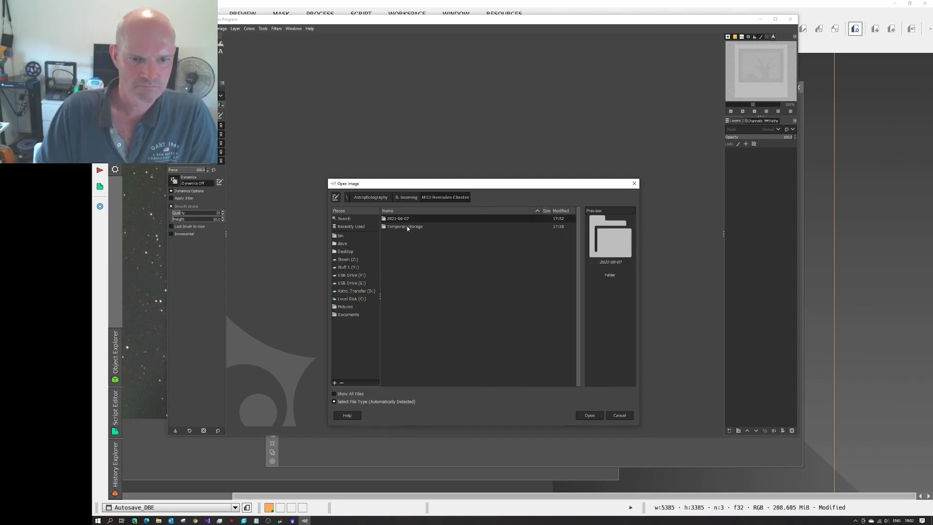
double_click(403, 219)
double_click(393, 234)
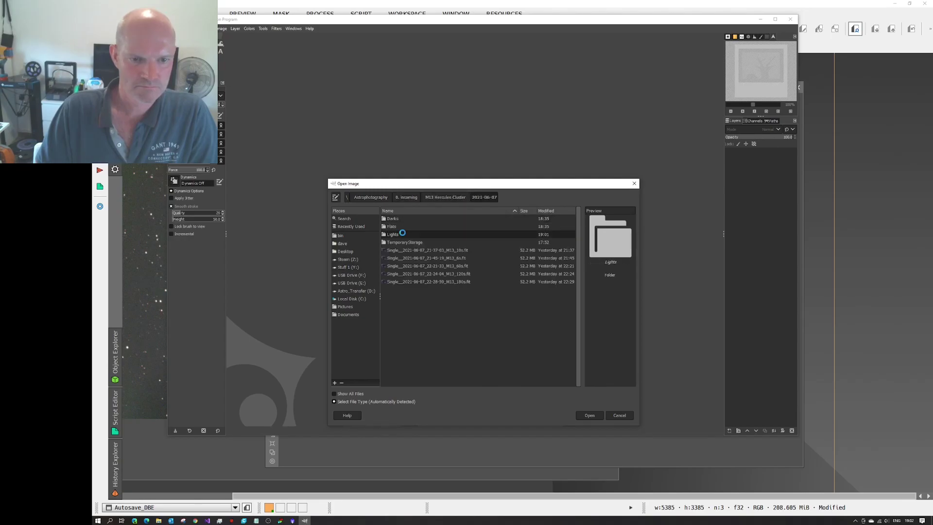
left_click(590, 415)
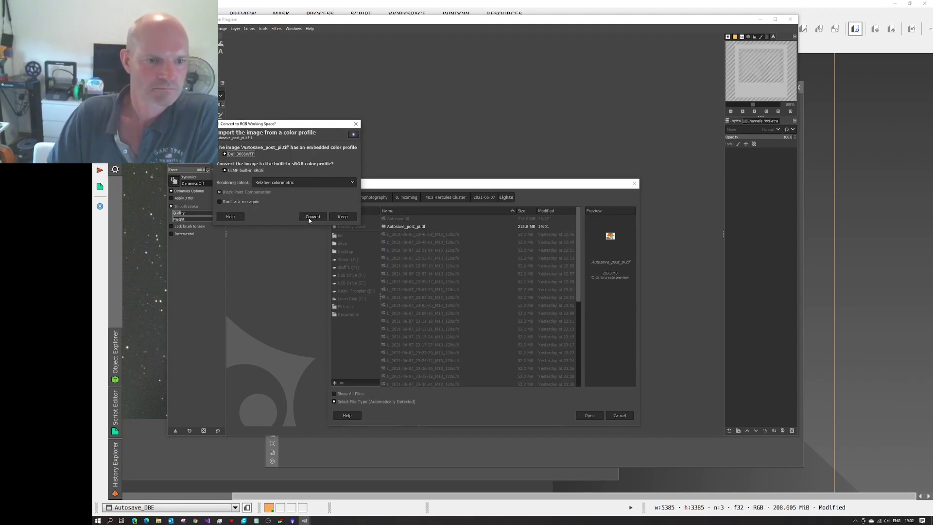
left_click(344, 217)
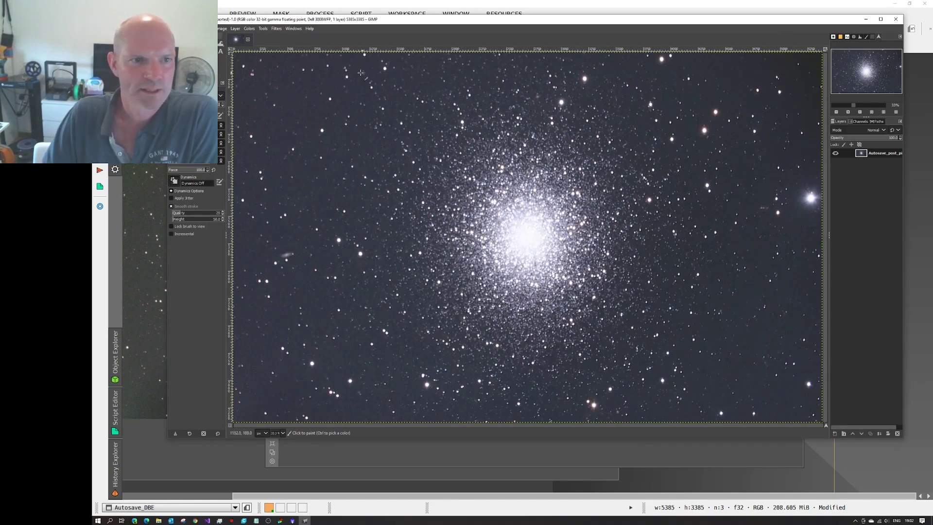
Open the Colors > Shadows-Highlights adjustment for the M13 image
left_click(263, 28)
mouse_move(250, 28)
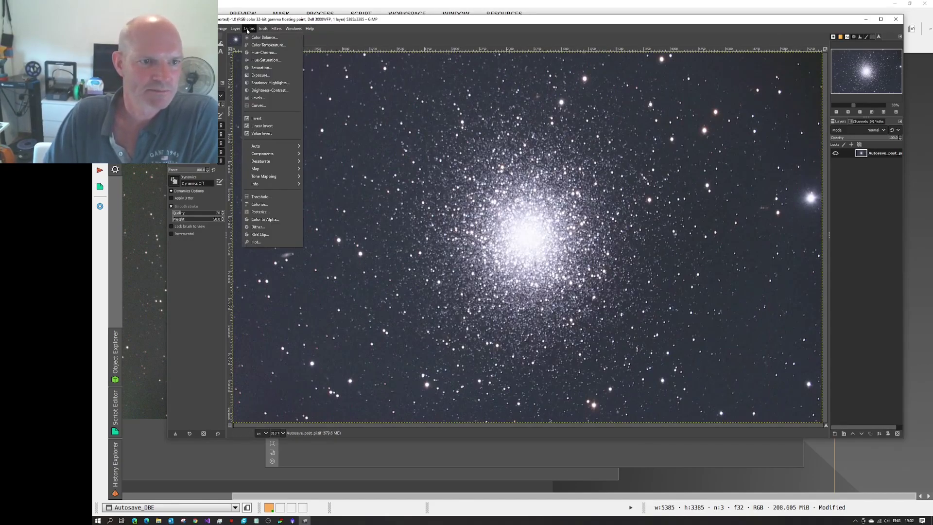
left_click(278, 85)
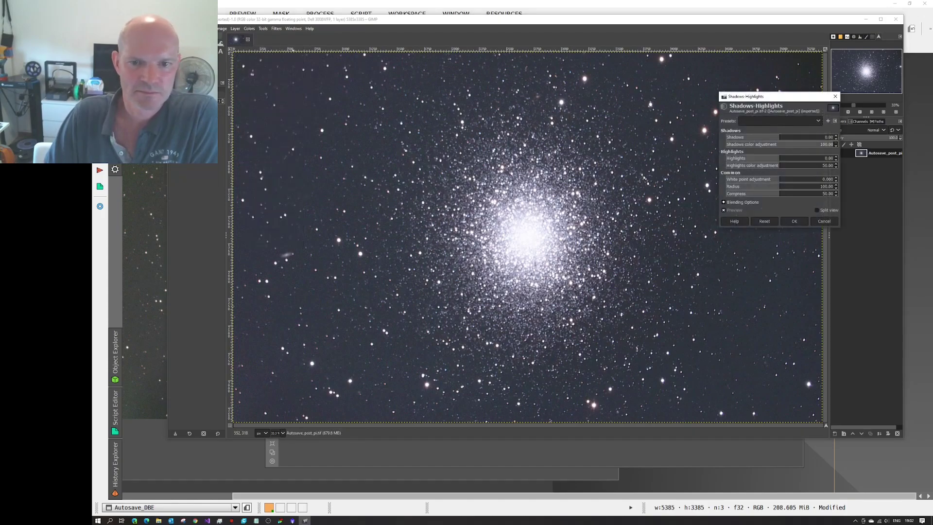